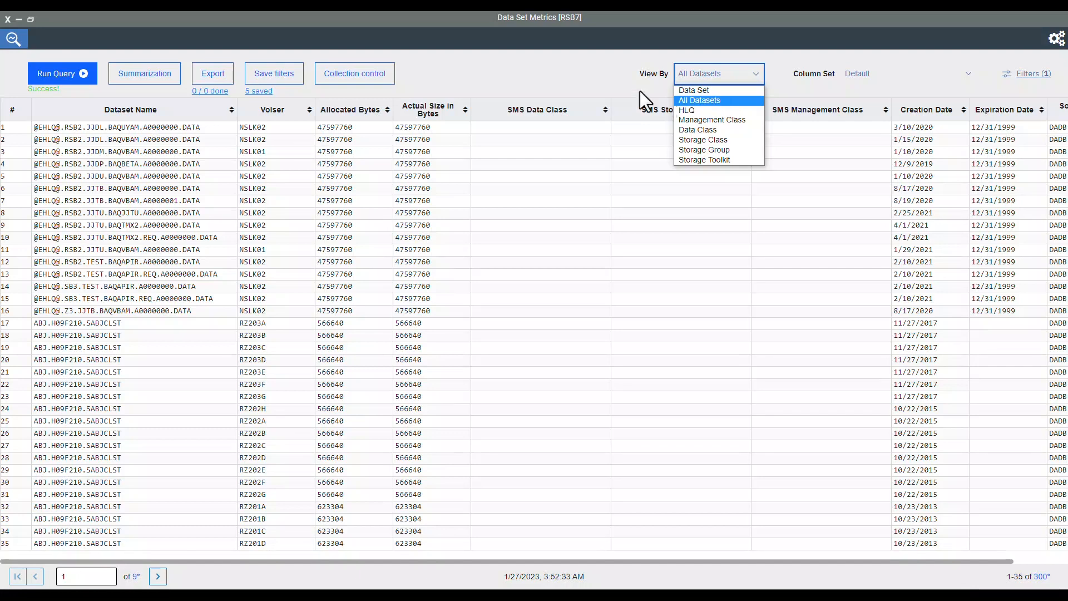
Review the collection control's database path and schedule, apply the settings as they stand, and run the query.
left_click(356, 74)
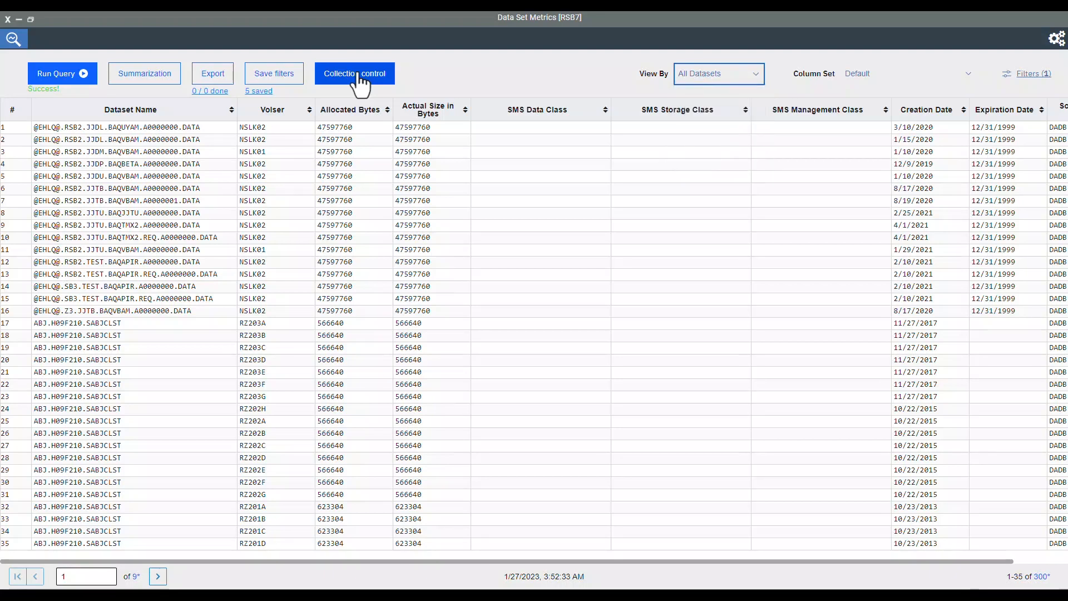
left_click(356, 74)
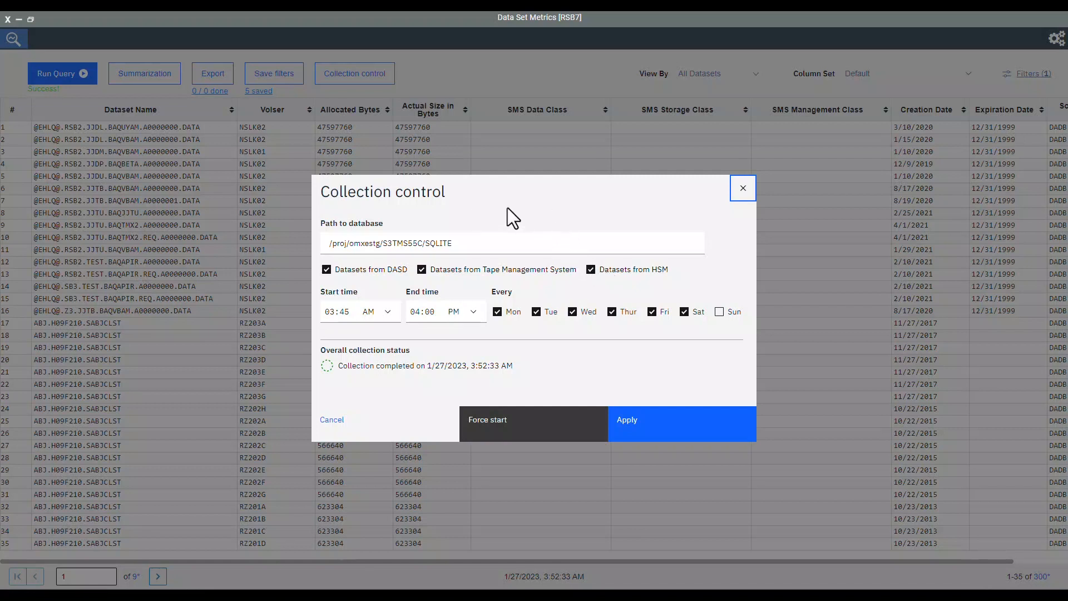
left_click(468, 245)
left_click_drag(444, 243, 329, 243)
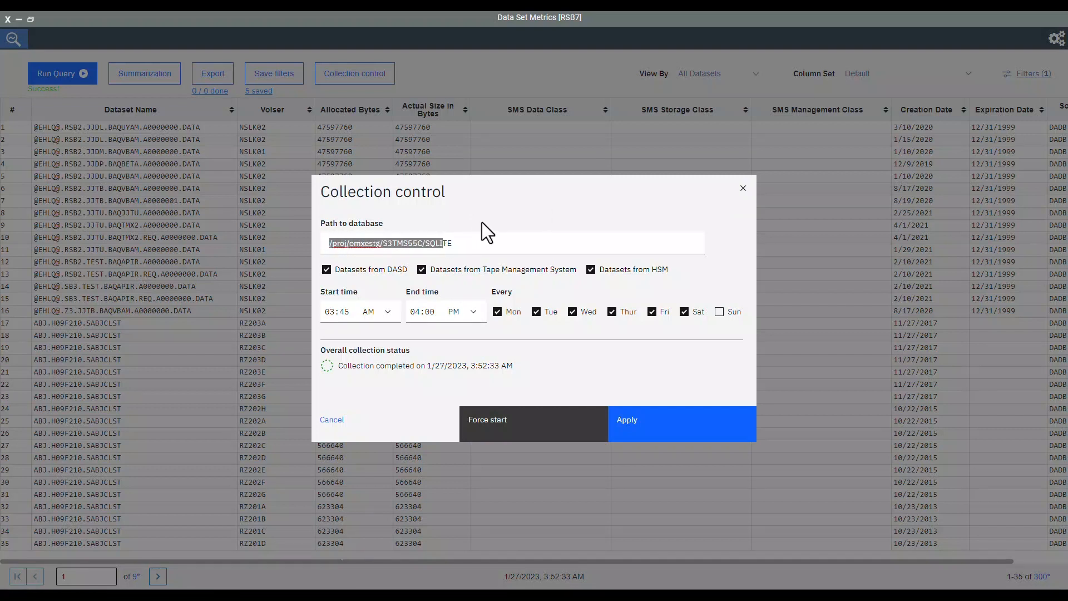
left_click(481, 222)
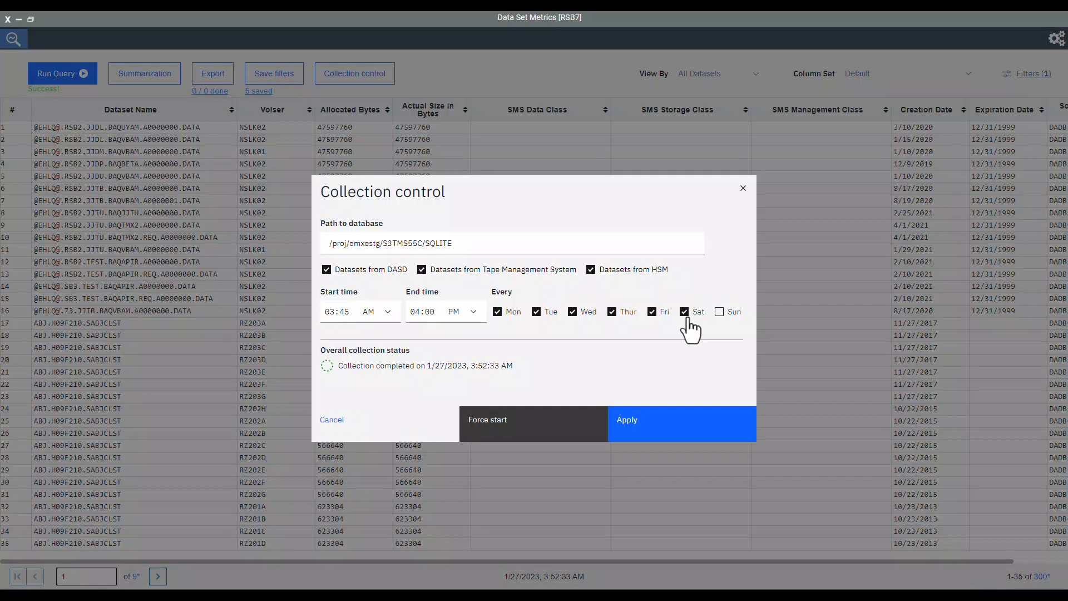
left_click(693, 433)
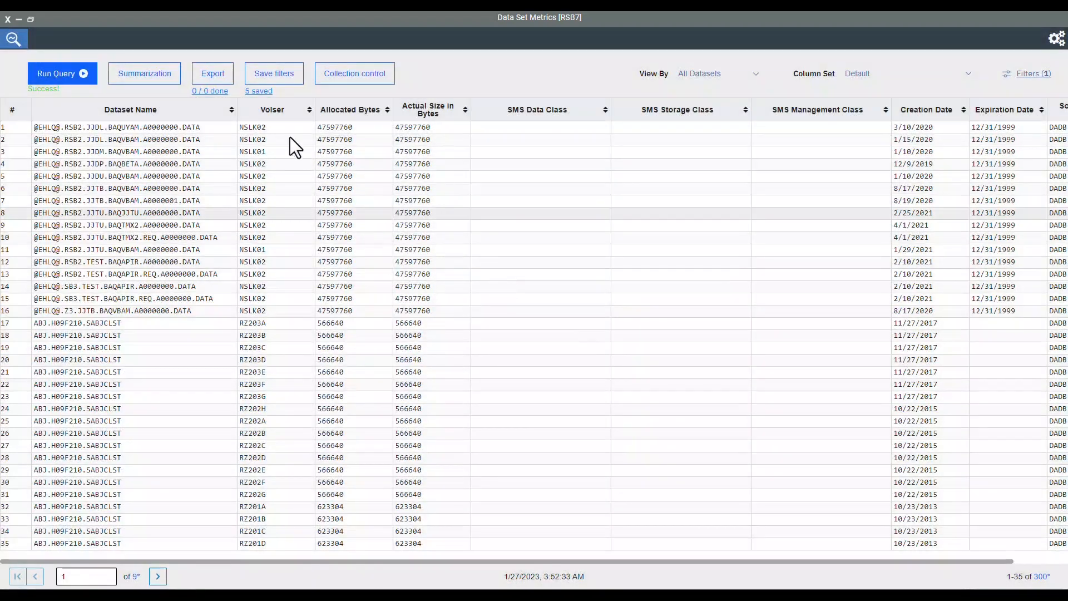
left_click(56, 82)
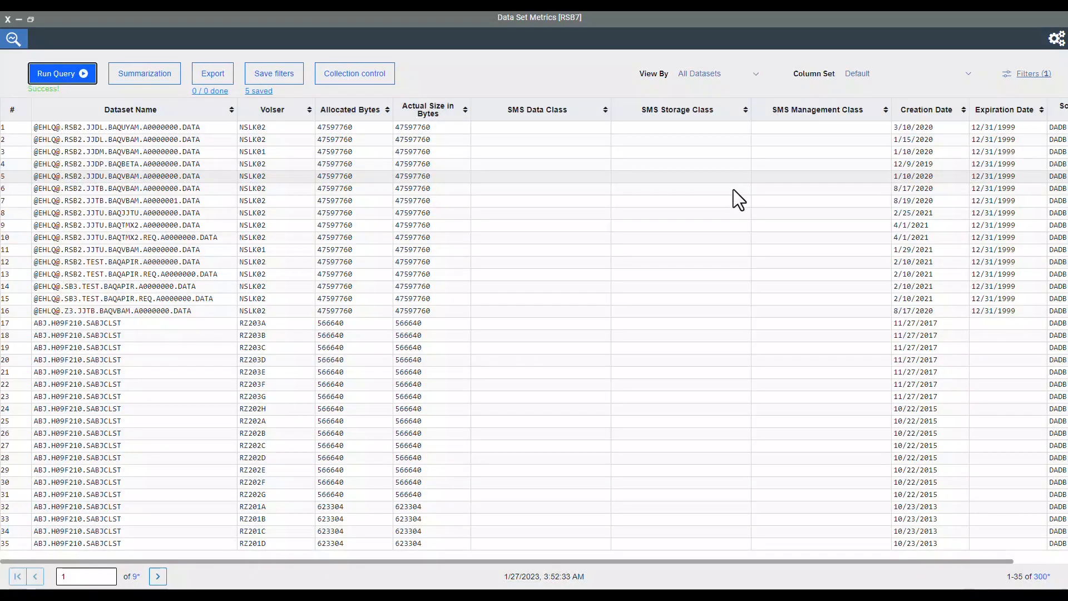
Add a basic filter rule for Allocated MB greater than 10 alongside the Dataset Name rule.
left_click(1036, 74)
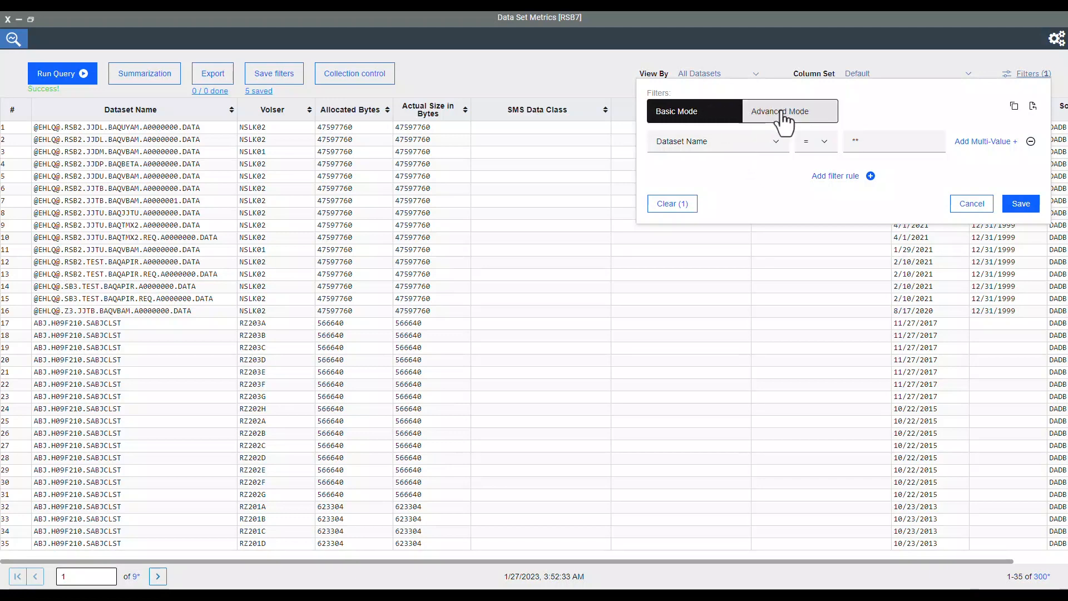
left_click(837, 177)
left_click(768, 173)
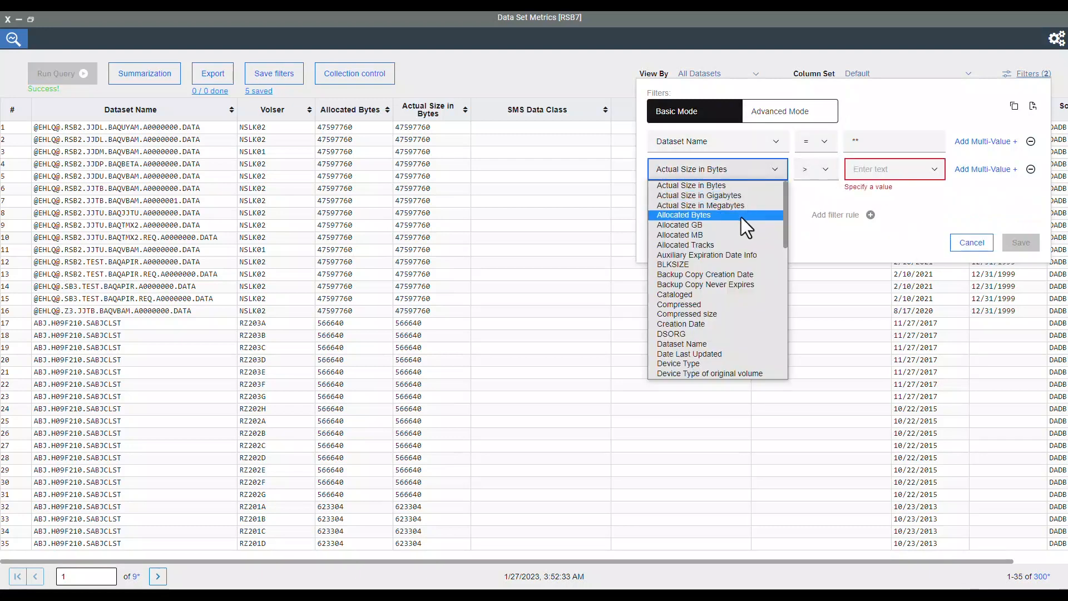
scroll(740, 219, "down", 10)
scroll(739, 219, "up", 10)
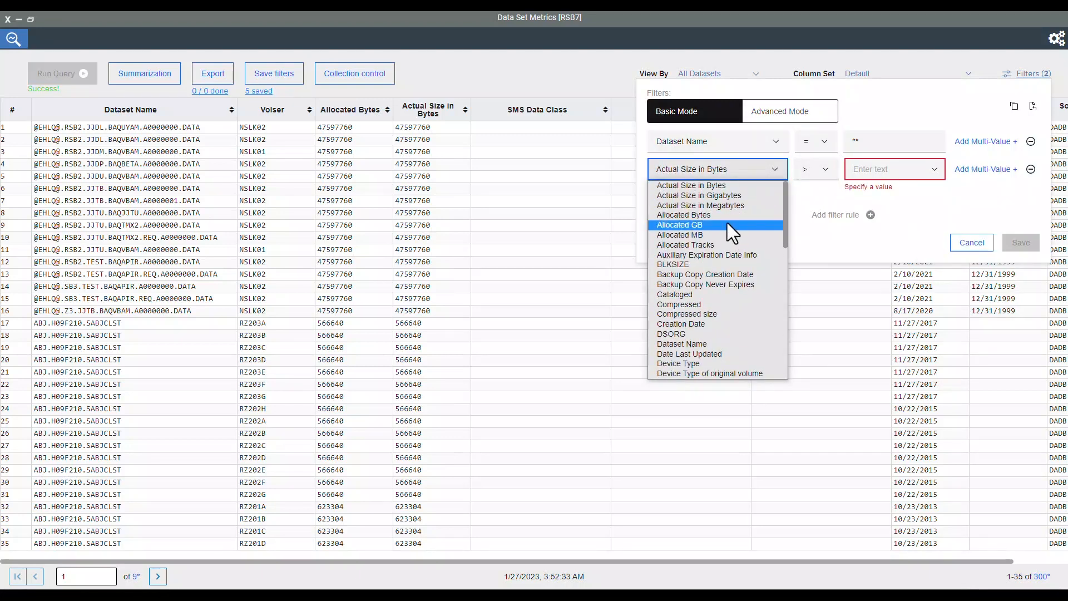
left_click(720, 234)
left_click(887, 174)
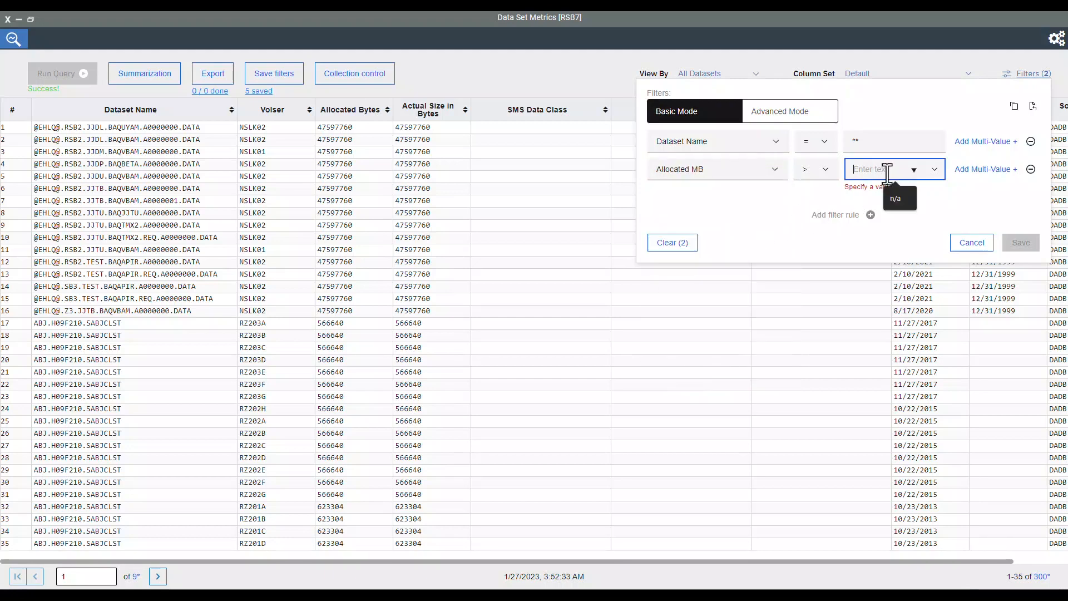
type("10")
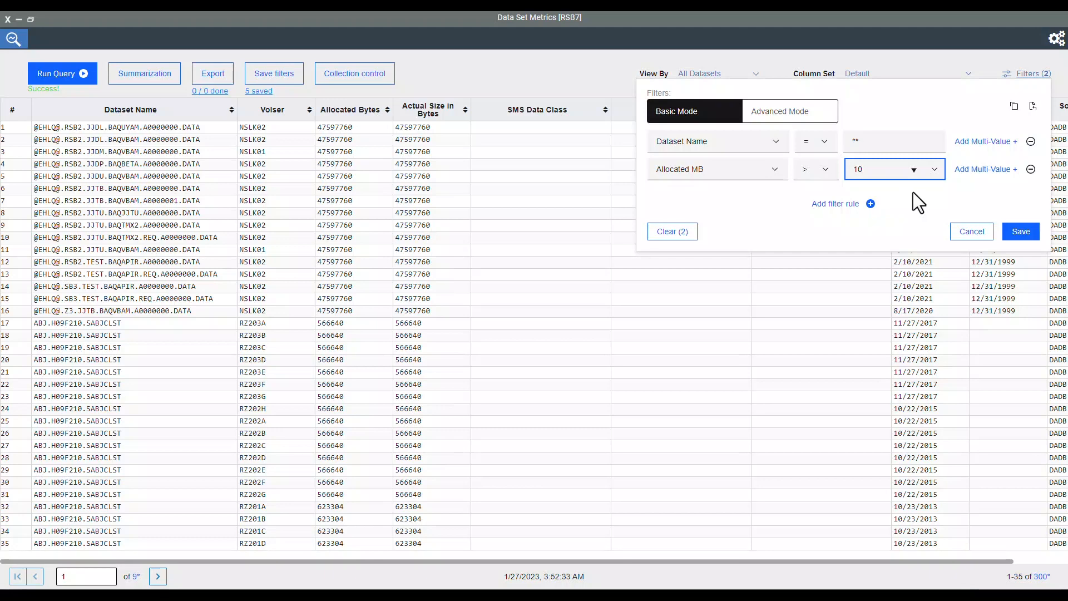
Expand the Allocated MB rule into a multi-value condition of 10 OR 20.
left_click(980, 176)
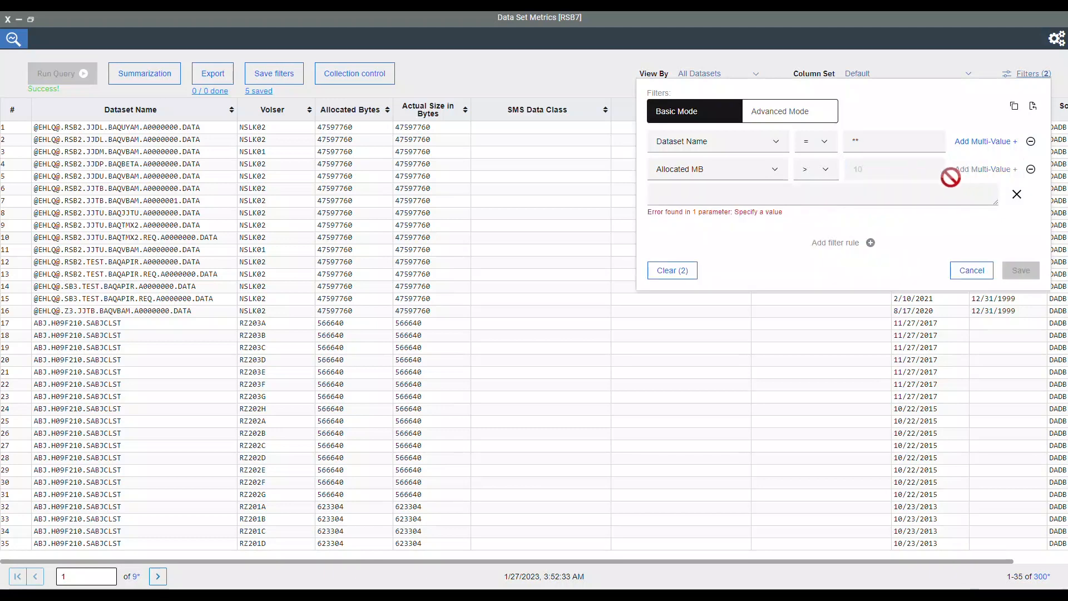
left_click(773, 191)
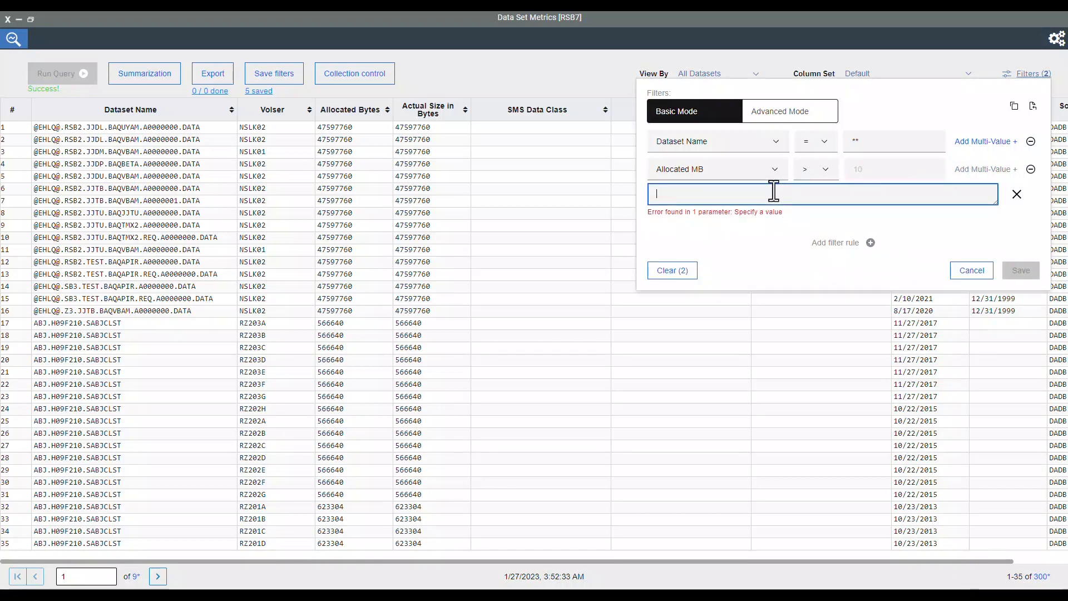
type("10 OR 20")
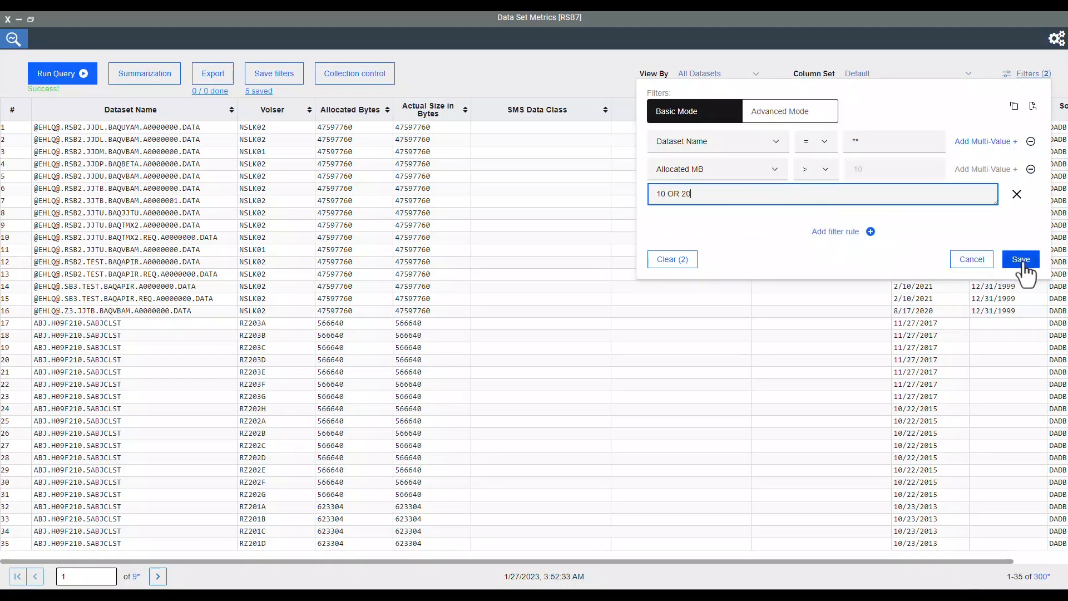
Replace the filters with the advanced-mode example query for BACKUP dataset names and fewer than 10 allocated tracks, save it, and run the query.
left_click(806, 123)
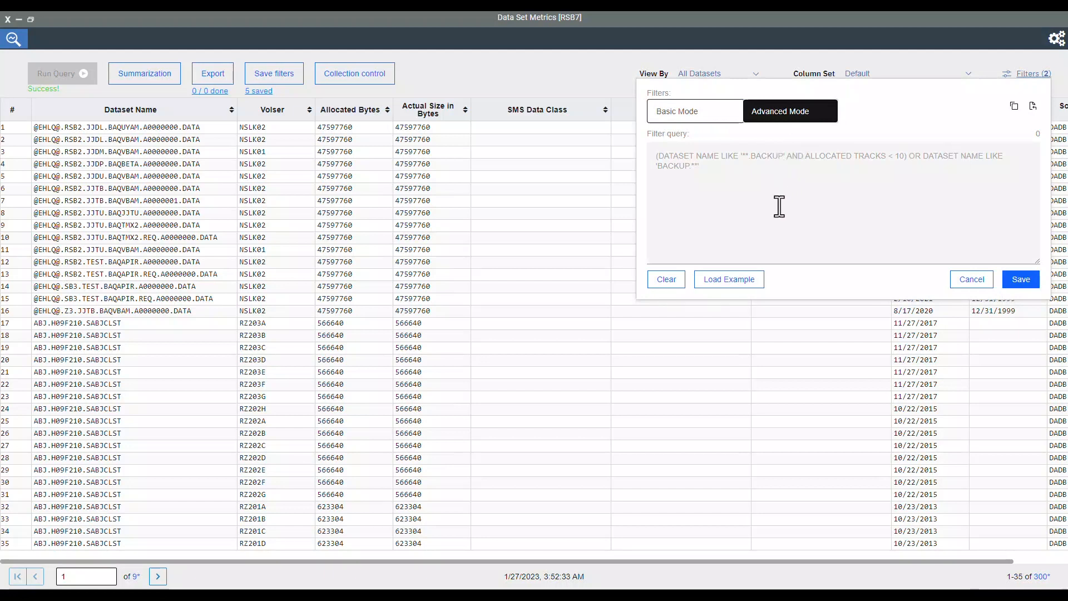
left_click(742, 283)
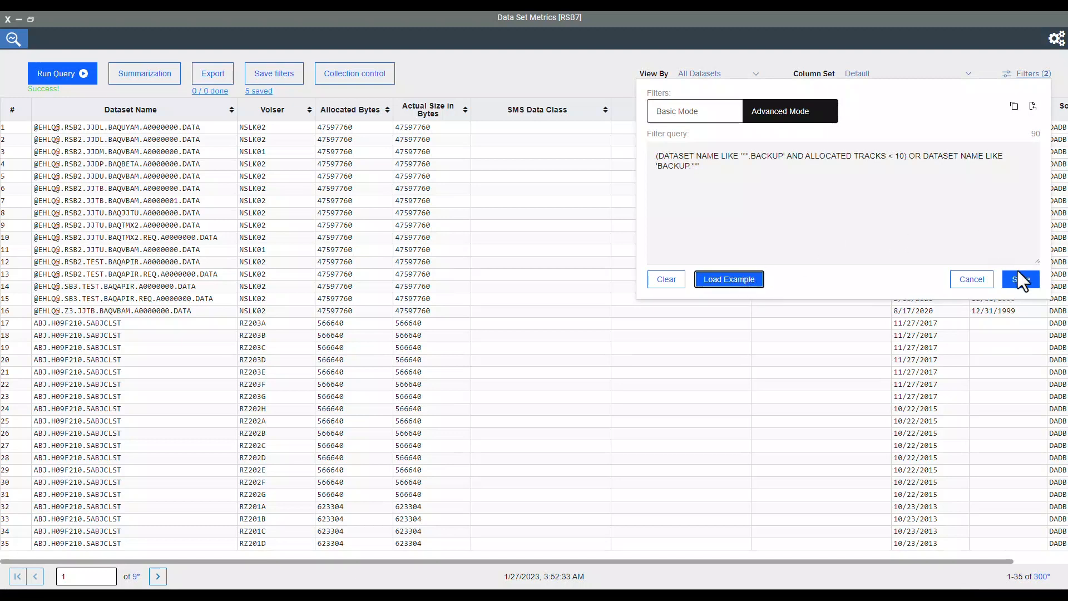
left_click(1022, 285)
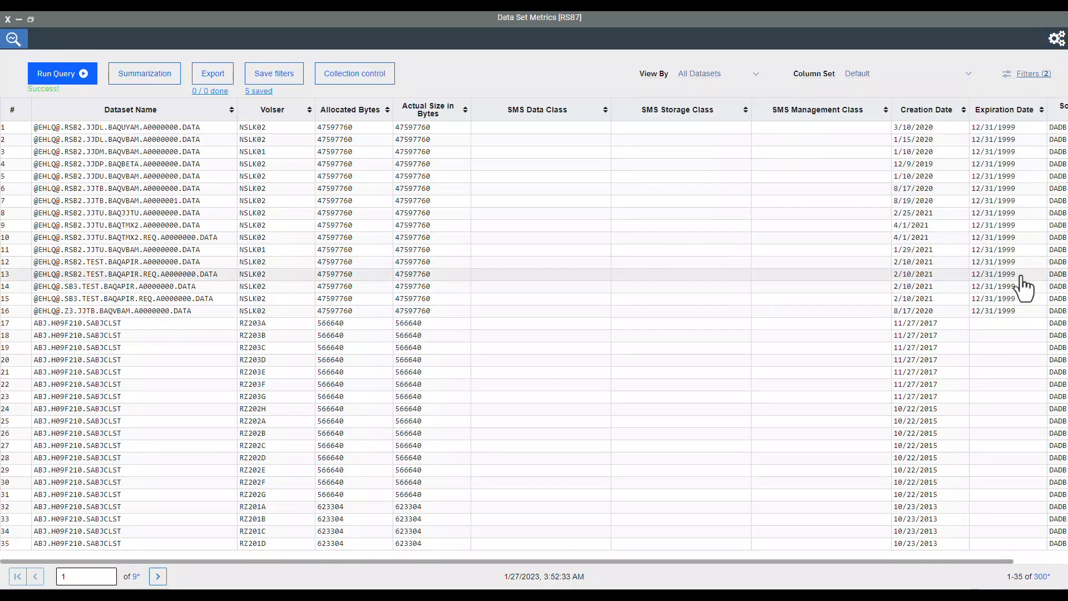
left_click(85, 74)
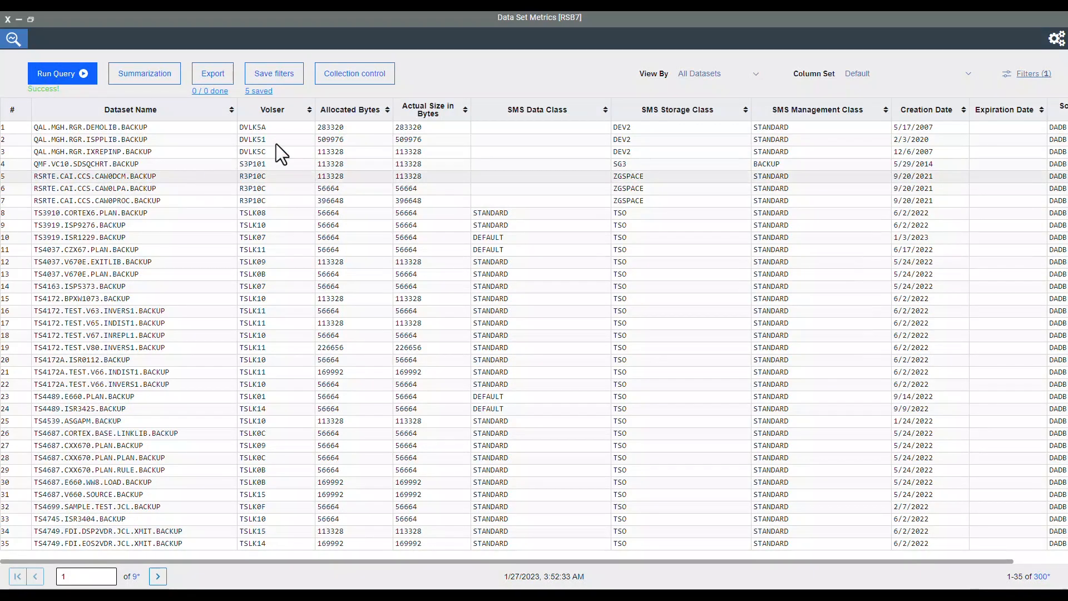
Save the current filters as a filter set named Backup, leaving the filter set group empty.
left_click(289, 78)
left_click(421, 282)
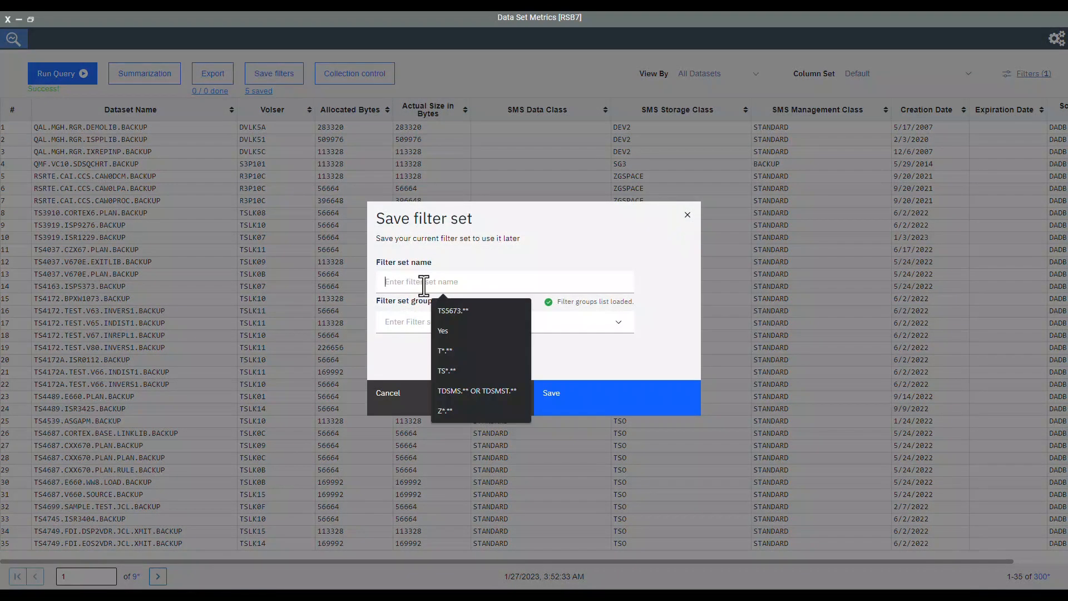
type("Backup")
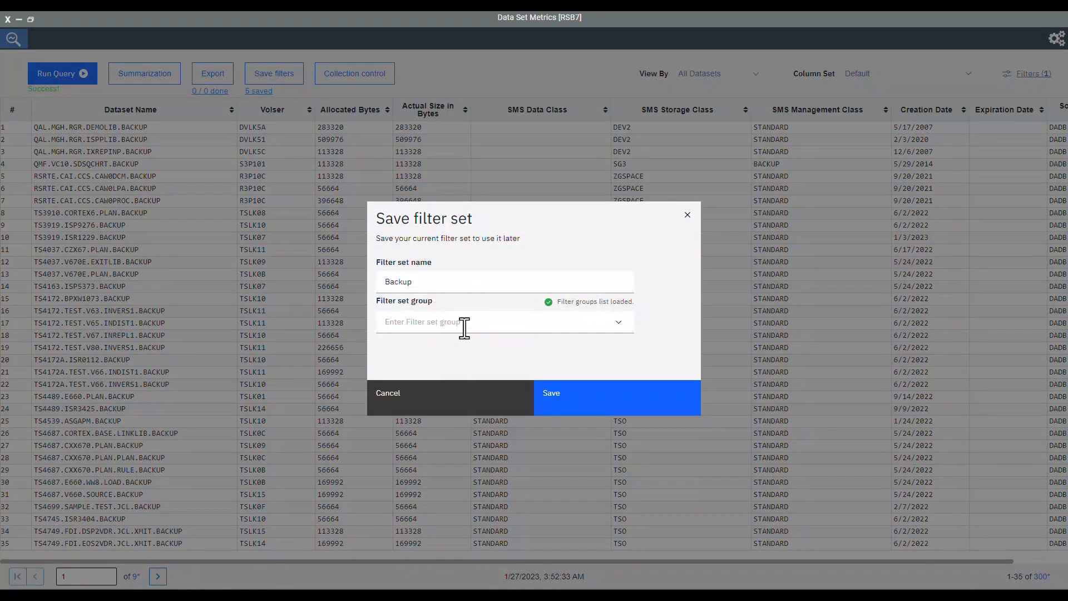
left_click(464, 327)
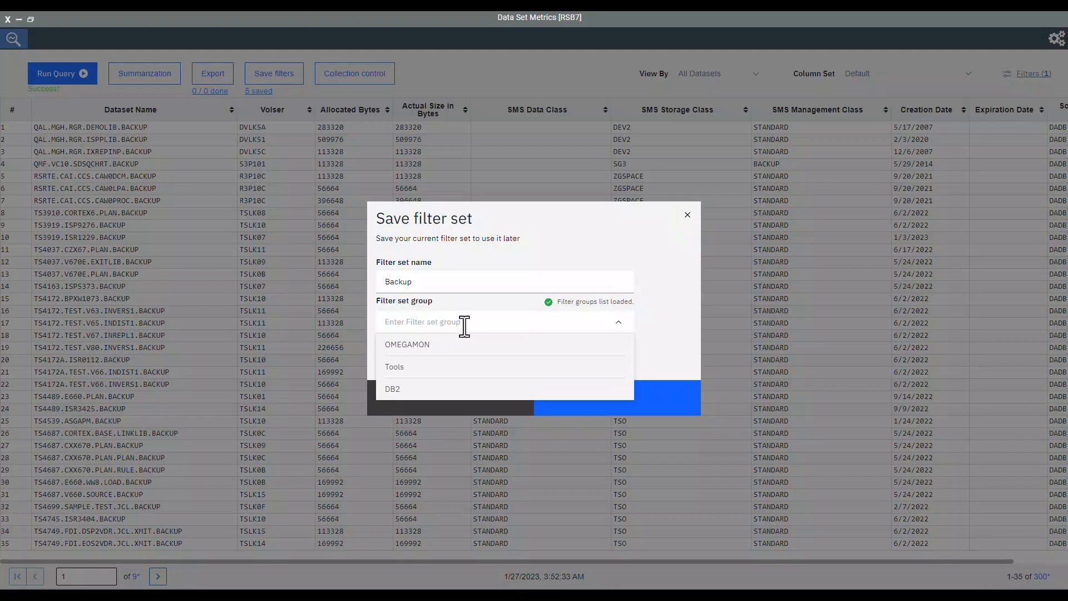
type("New")
key("BackSpace")
key("BackSpace")
key("BackSpace")
left_click(582, 263)
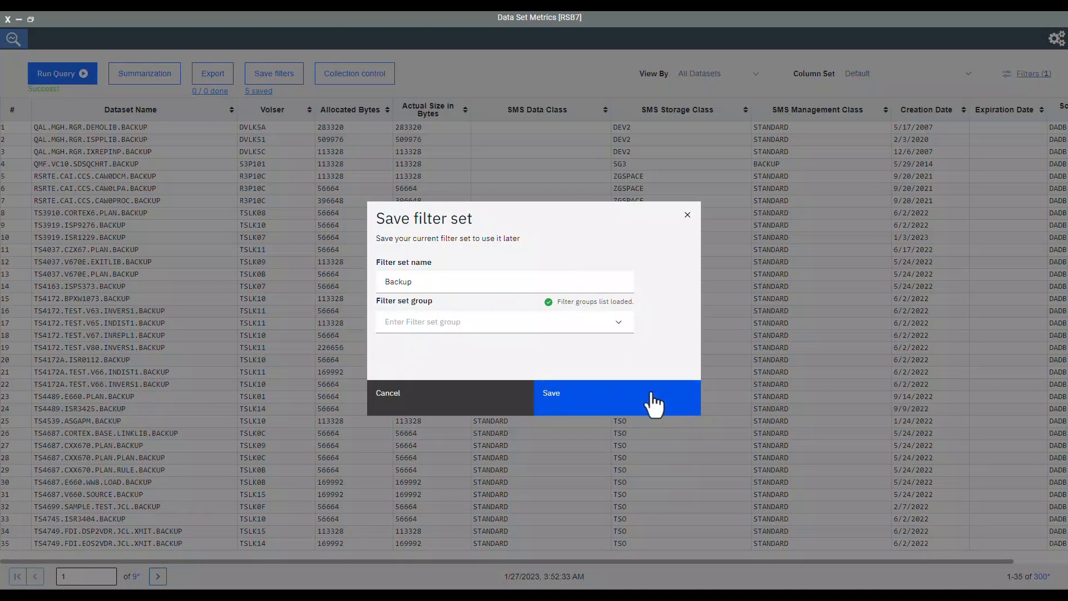
left_click(651, 394)
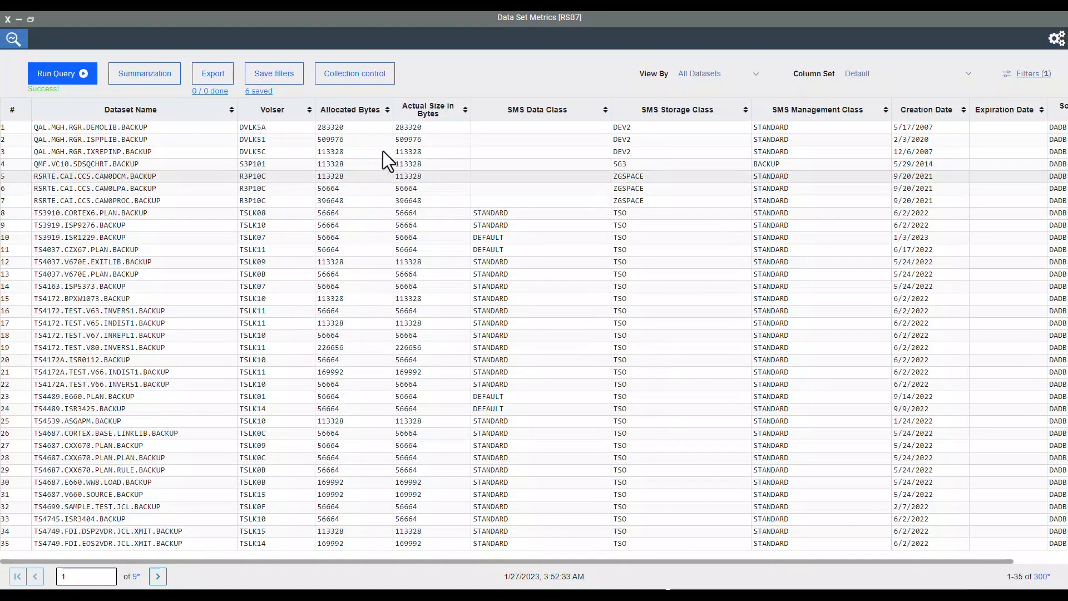
Open the saved filter sets, search them for DB2, and clear the search to list them all again.
left_click(259, 92)
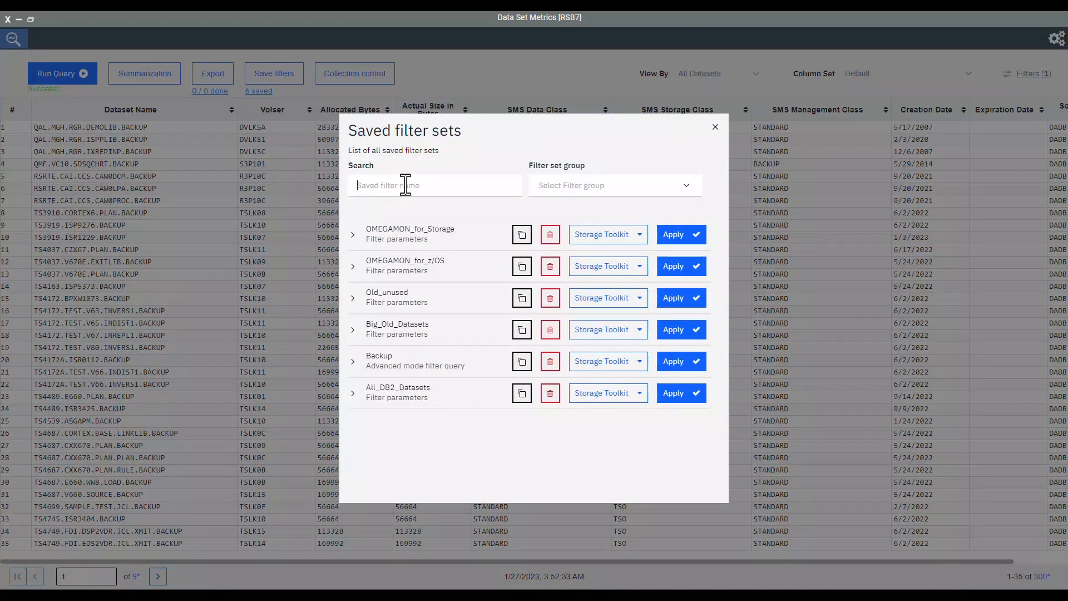
type("DB2")
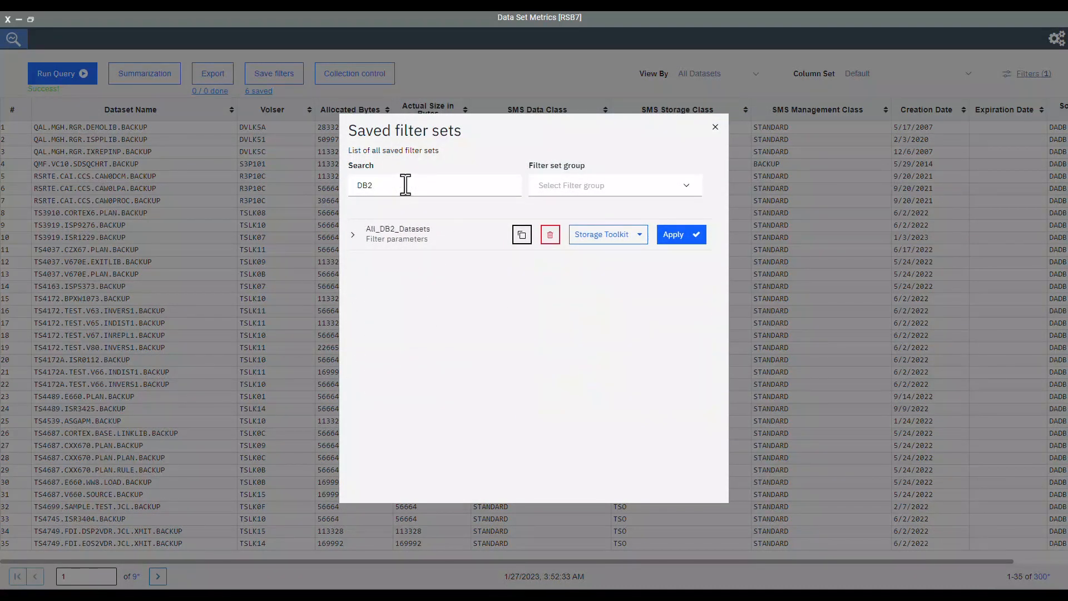
key("BackSpace")
key("BackSpace")
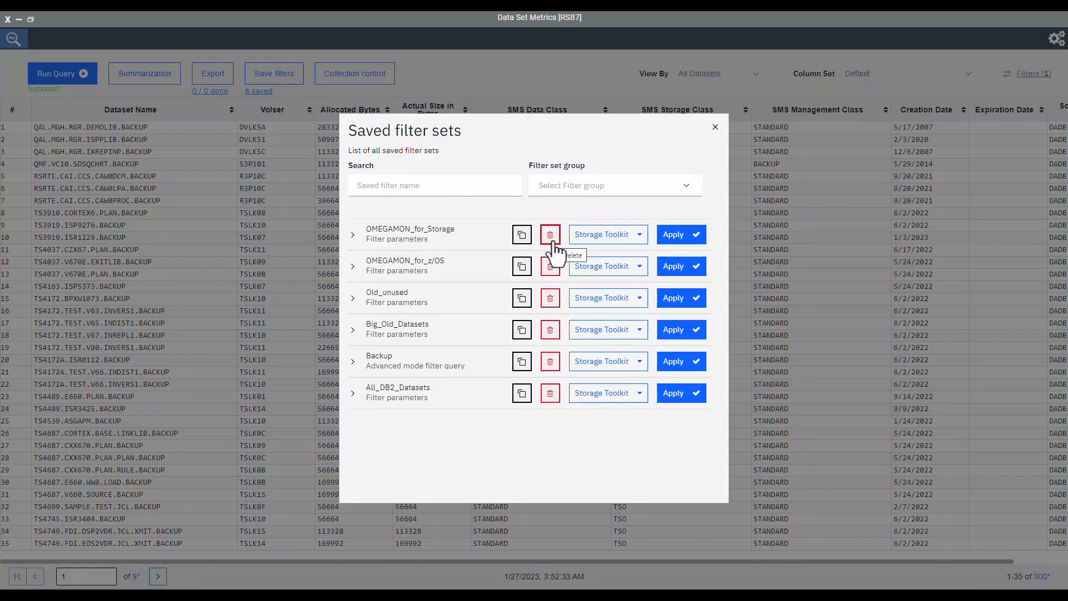
View the Storage Toolkit actions for OMEGAMON_for_Storage and apply the saved filter set OMEGAMON_for_z/OS.
left_click(636, 236)
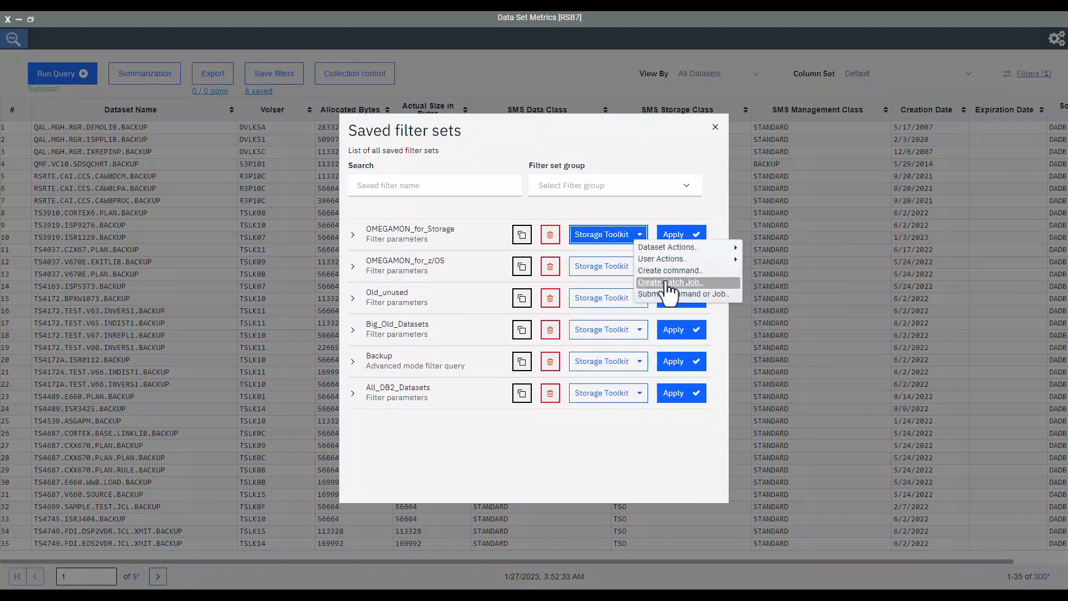
left_click(714, 222)
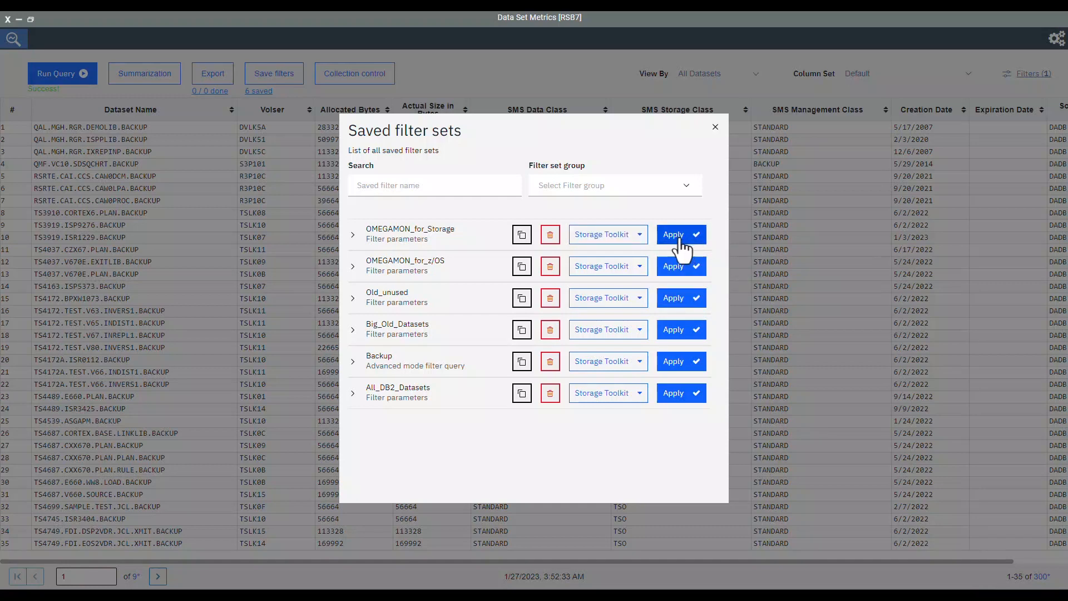
left_click(673, 266)
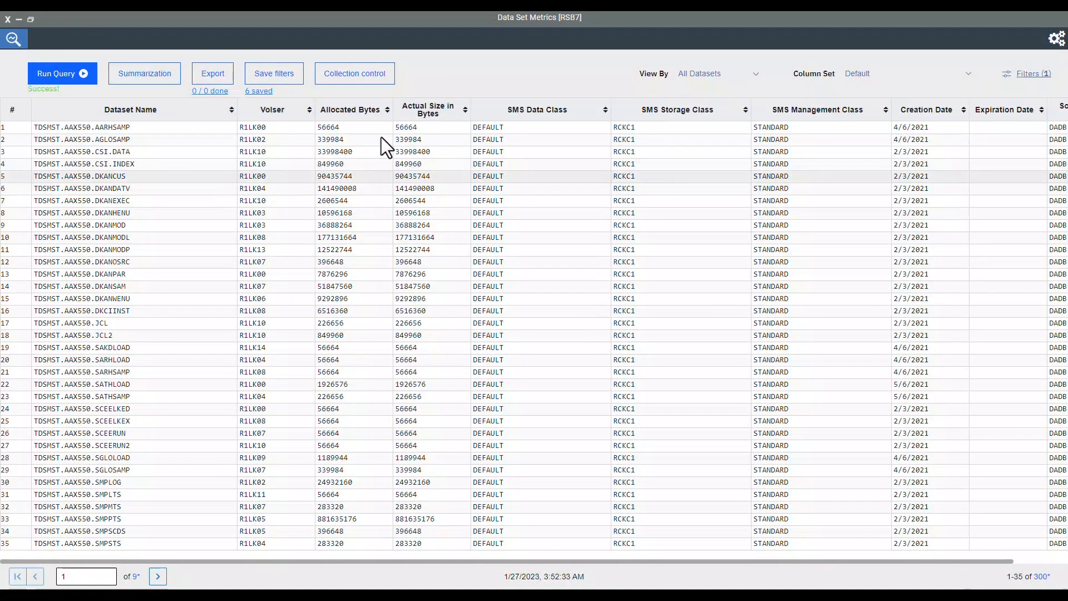
Add a filter rule FILTER = Old_unused to the TDSMST.** dataset name filter and run the query.
left_click(1022, 78)
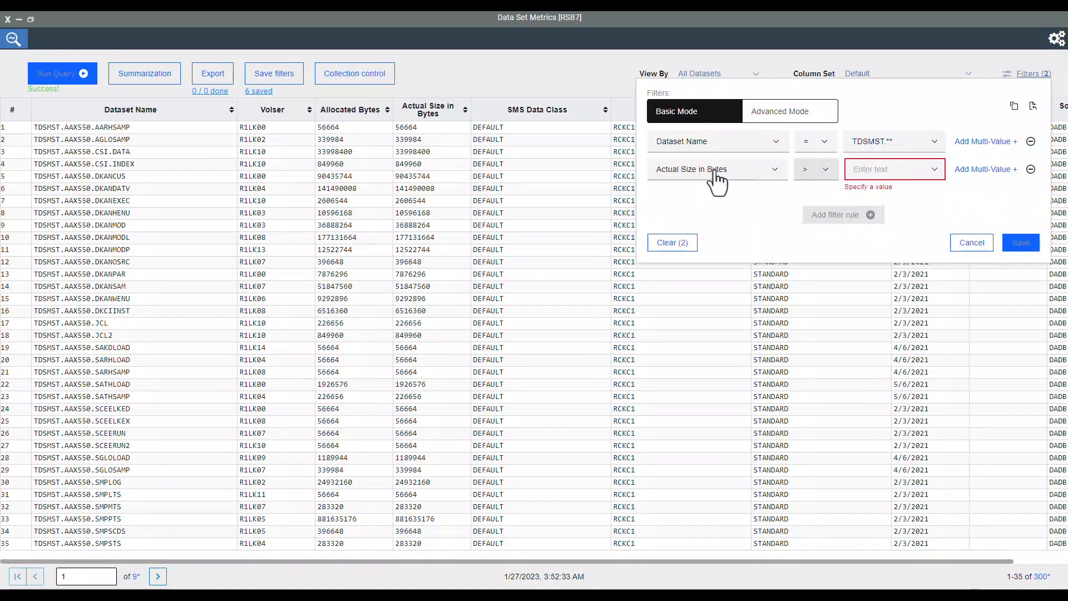
left_click(717, 170)
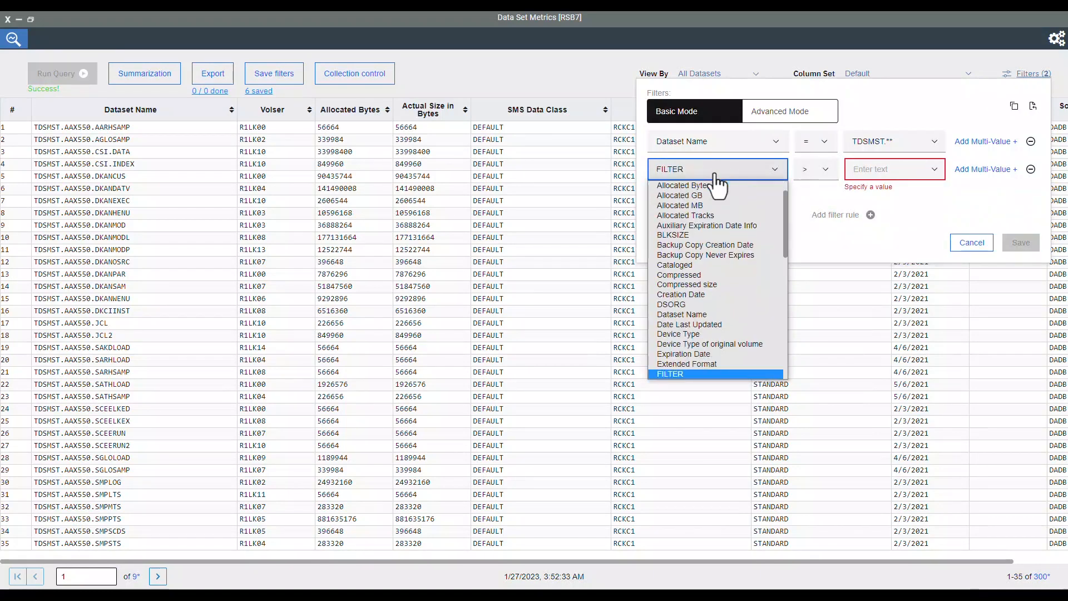
left_click(698, 374)
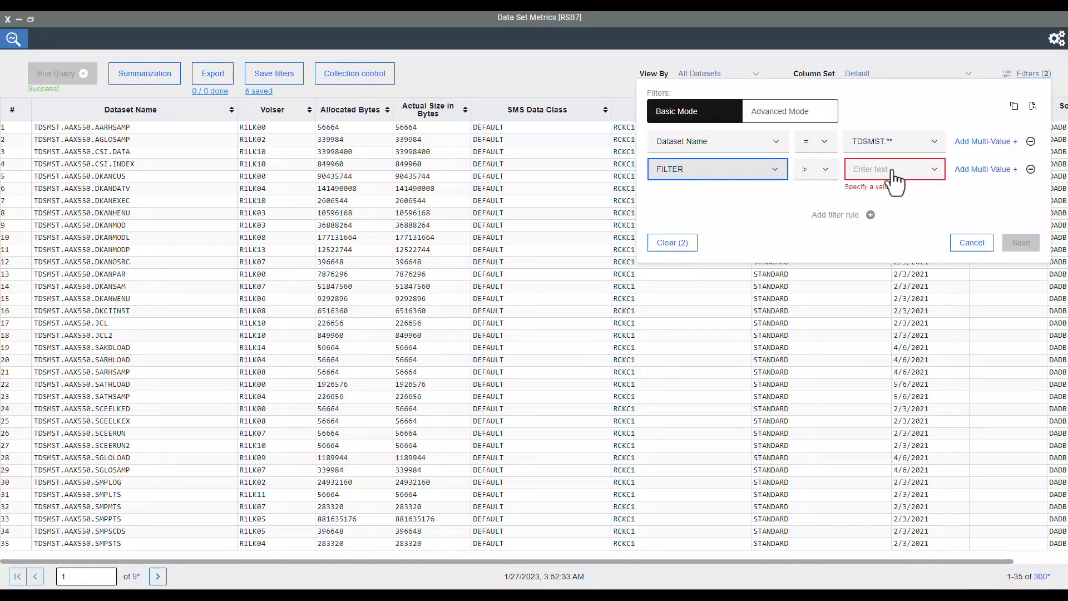
left_click(914, 171)
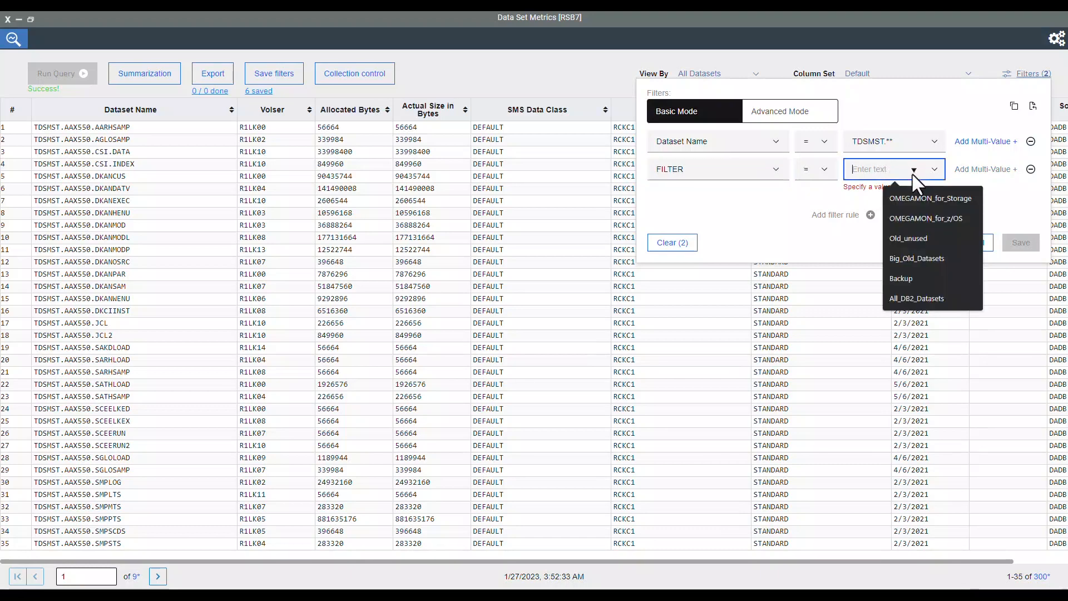
left_click(930, 235)
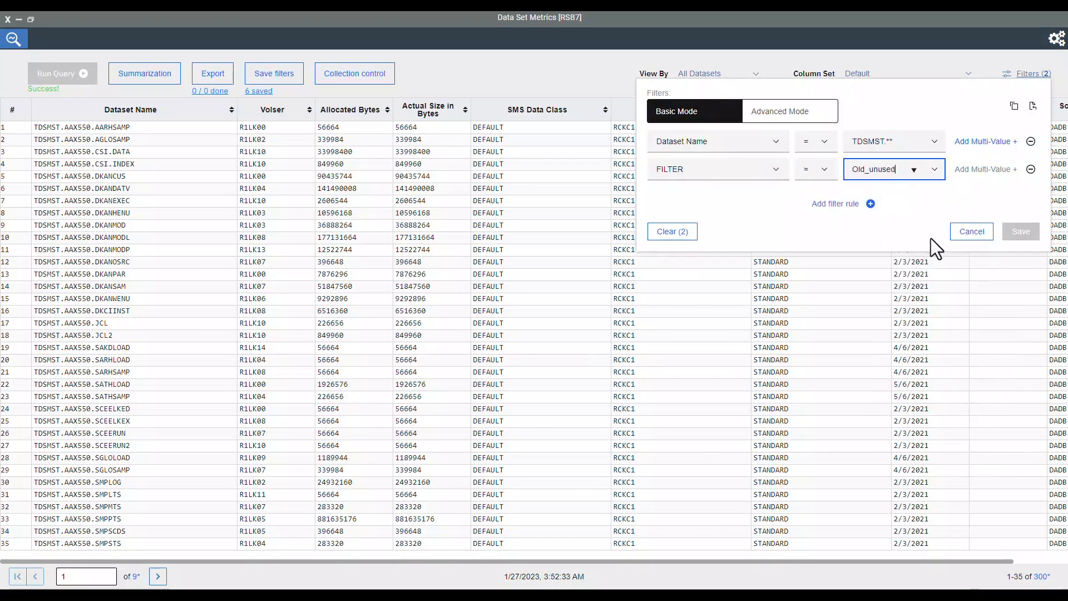
left_click(62, 74)
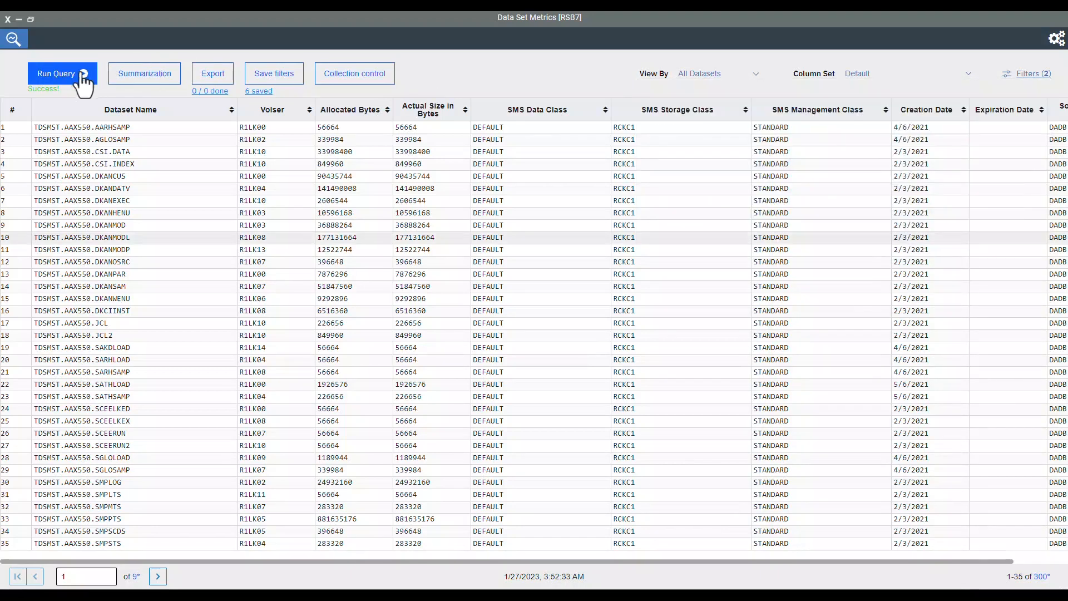
Run the query with the Old_unused filter and review the attributes available for the second filter rule, leaving the rule as is.
left_click(62, 74)
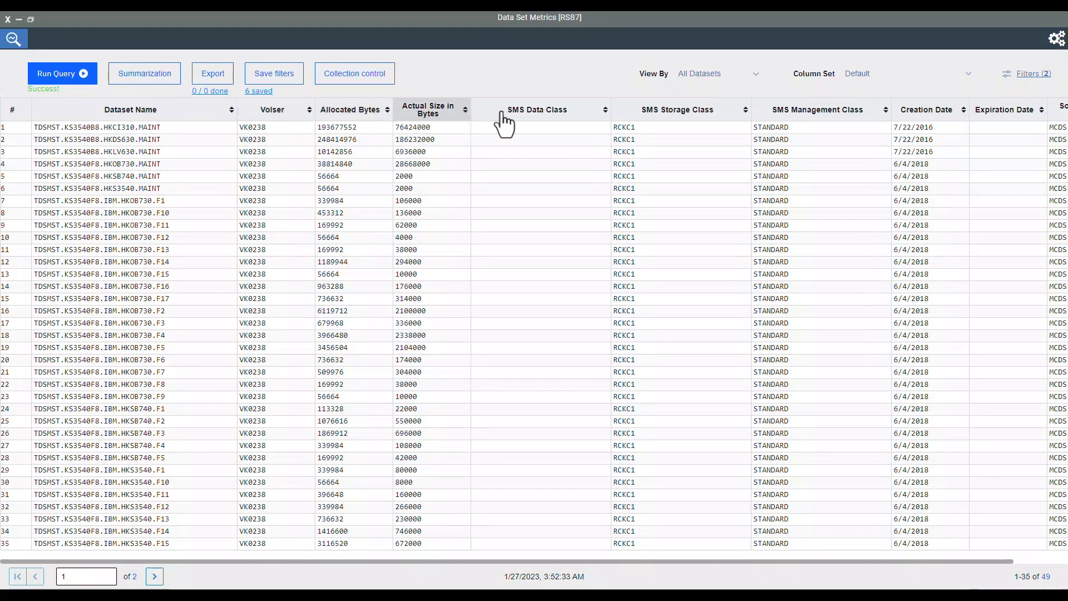
left_click(1034, 74)
left_click(769, 171)
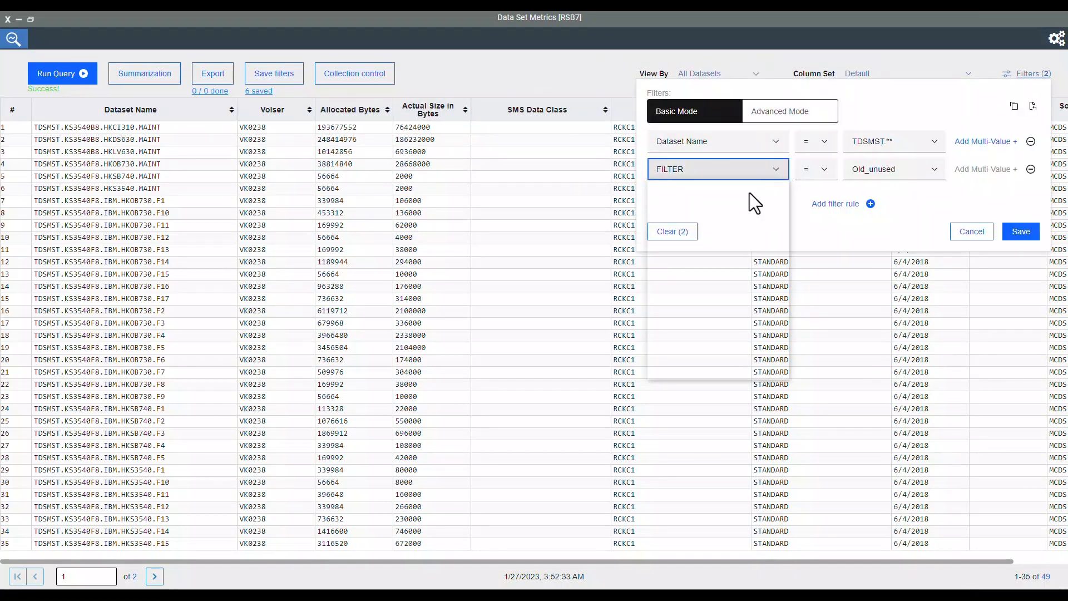
scroll(736, 225, "down", 10)
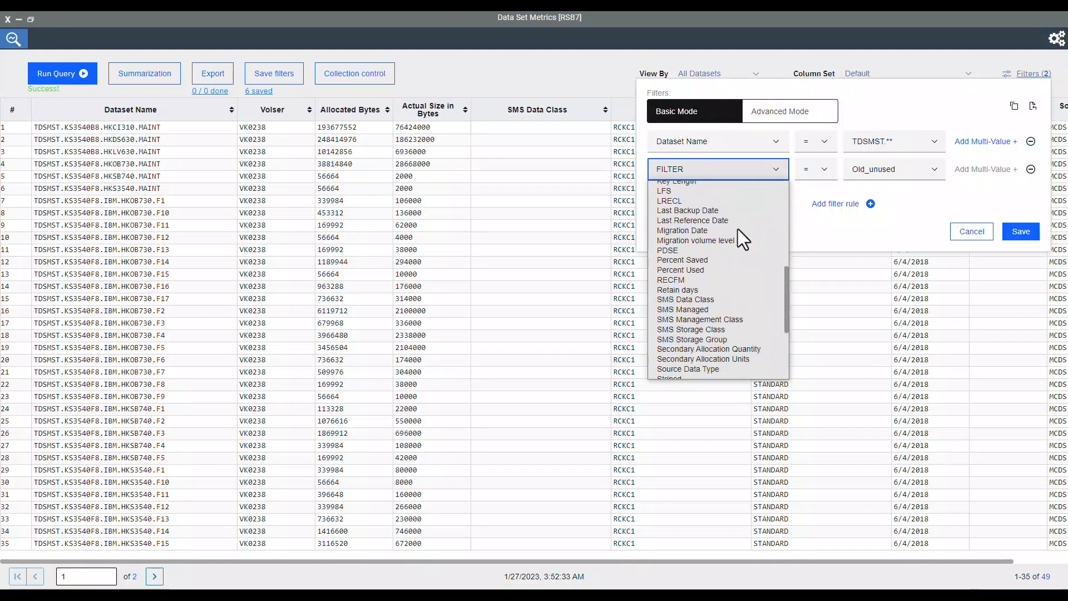
scroll(740, 244, "down", 2)
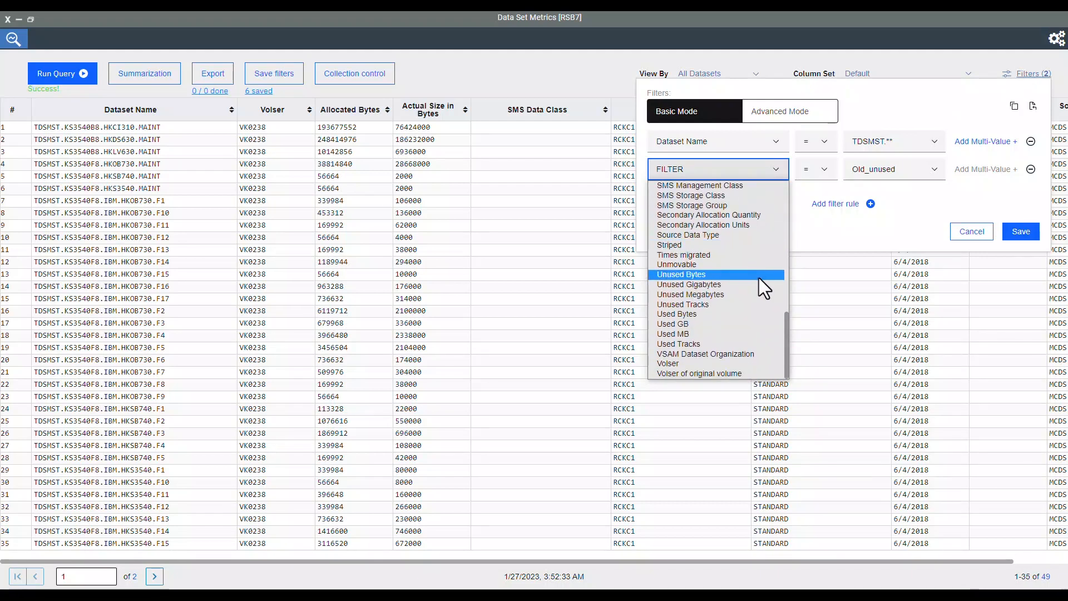
left_click(533, 72)
left_click(533, 71)
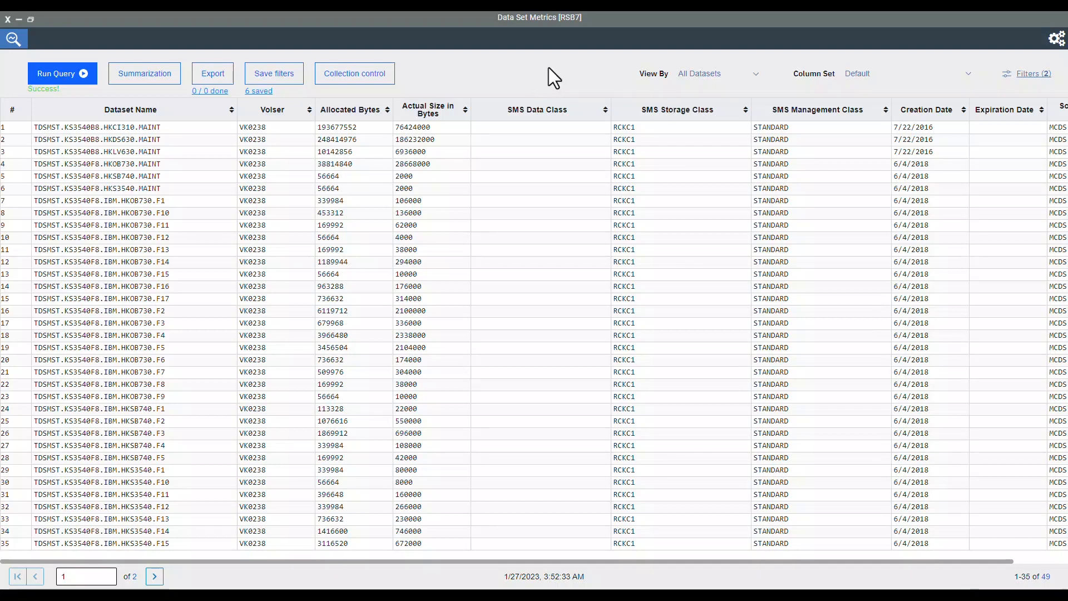
Create a custom column set named Migration and continue to its column selection.
left_click(904, 82)
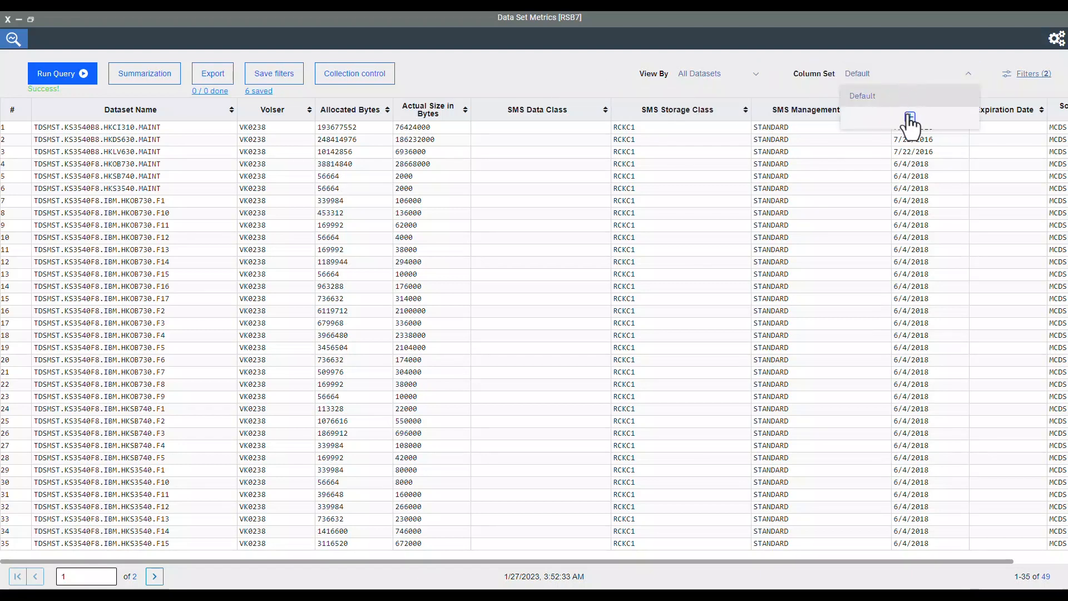
left_click(910, 118)
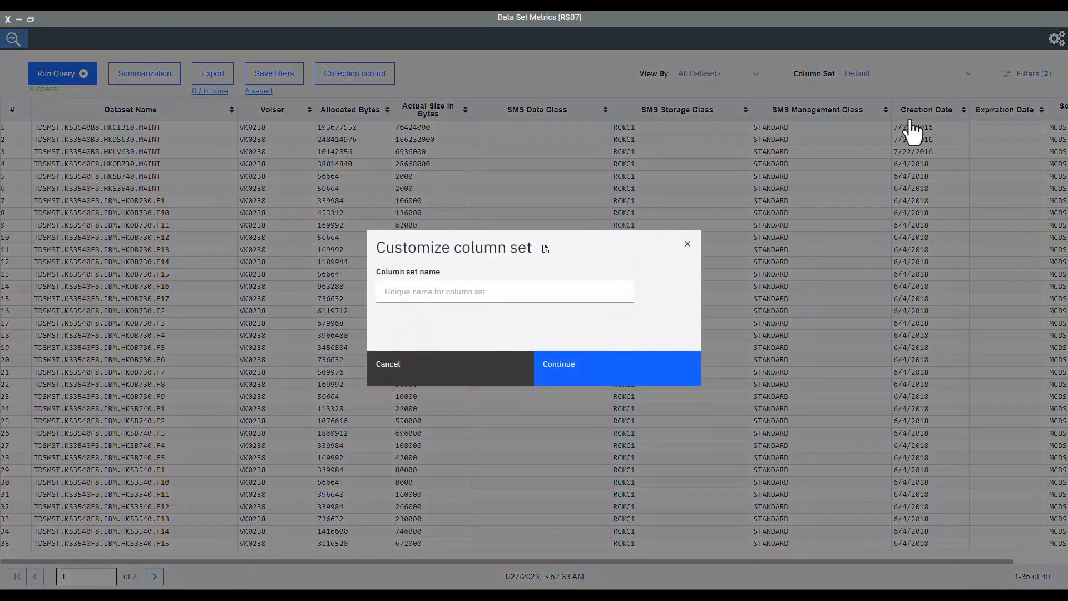
type("Migration")
left_click(611, 367)
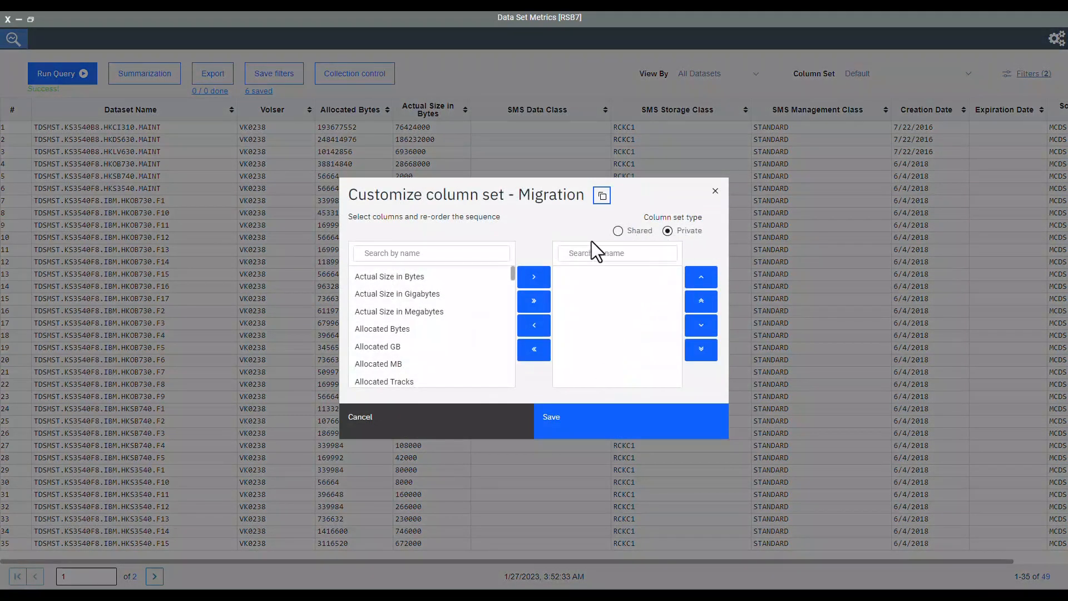
Search the available columns for Dat and add Dataset Name to the Migration column set.
left_click(437, 252)
type("Dat")
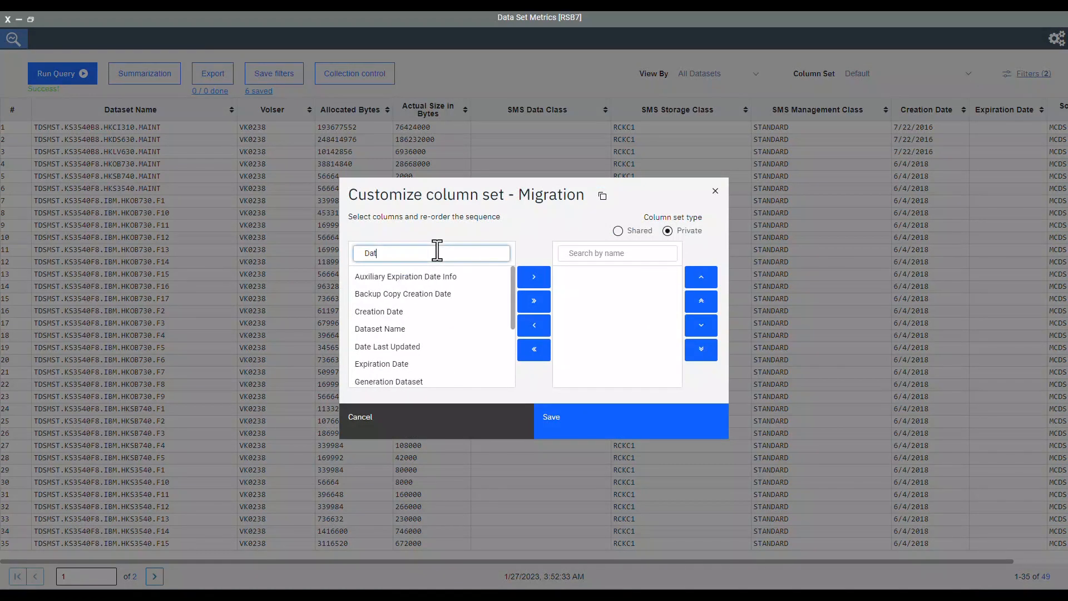
left_click(422, 330)
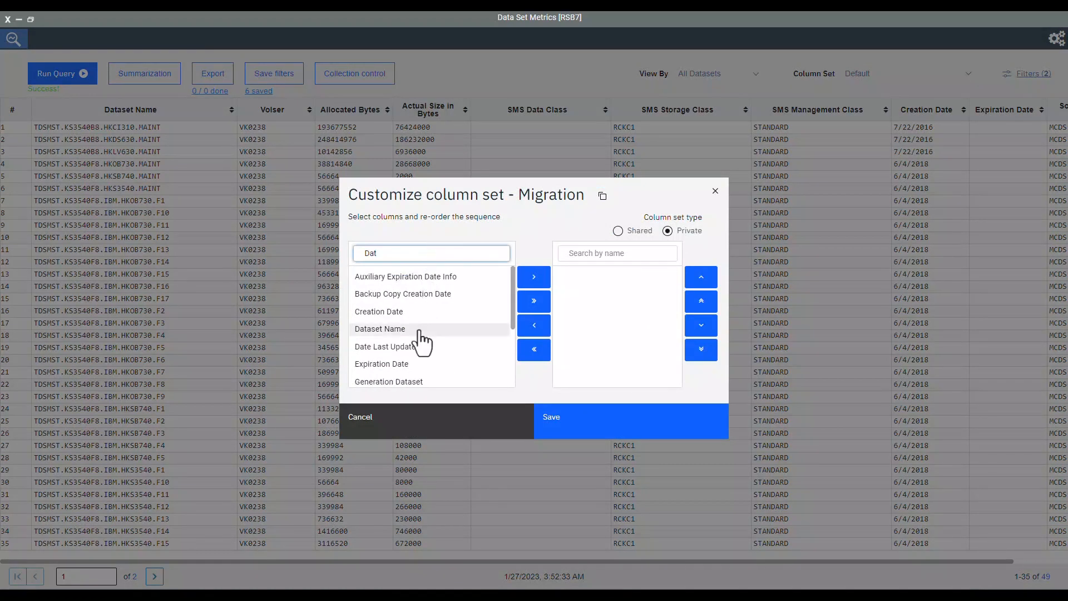
left_click(528, 281)
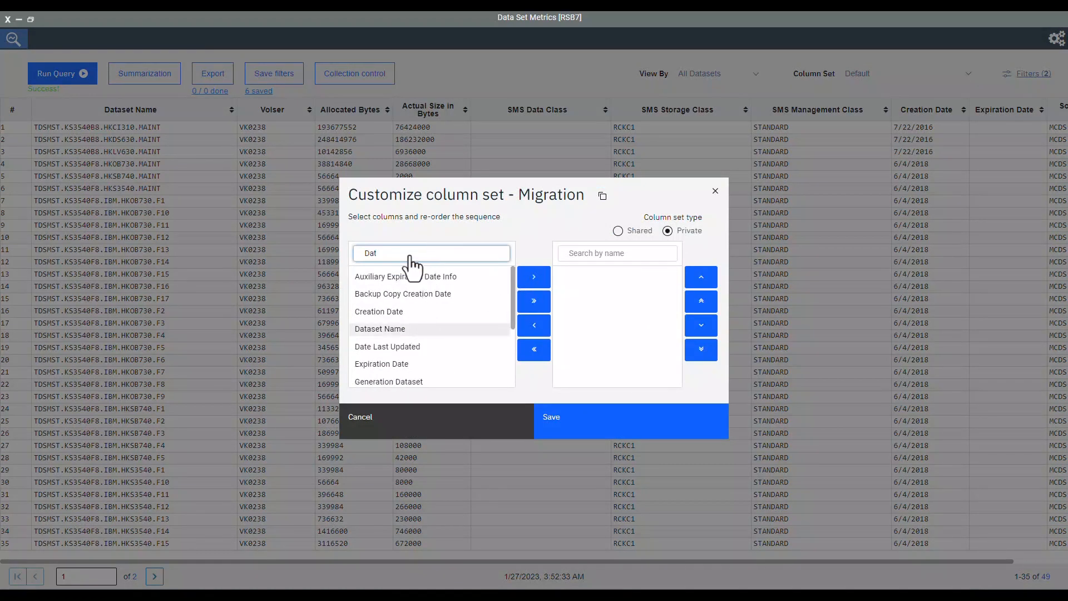
Search the available columns for Vol and add Volser, Migration volume level and Volser of original volume to the column set.
double_click(369, 253)
type("Vol")
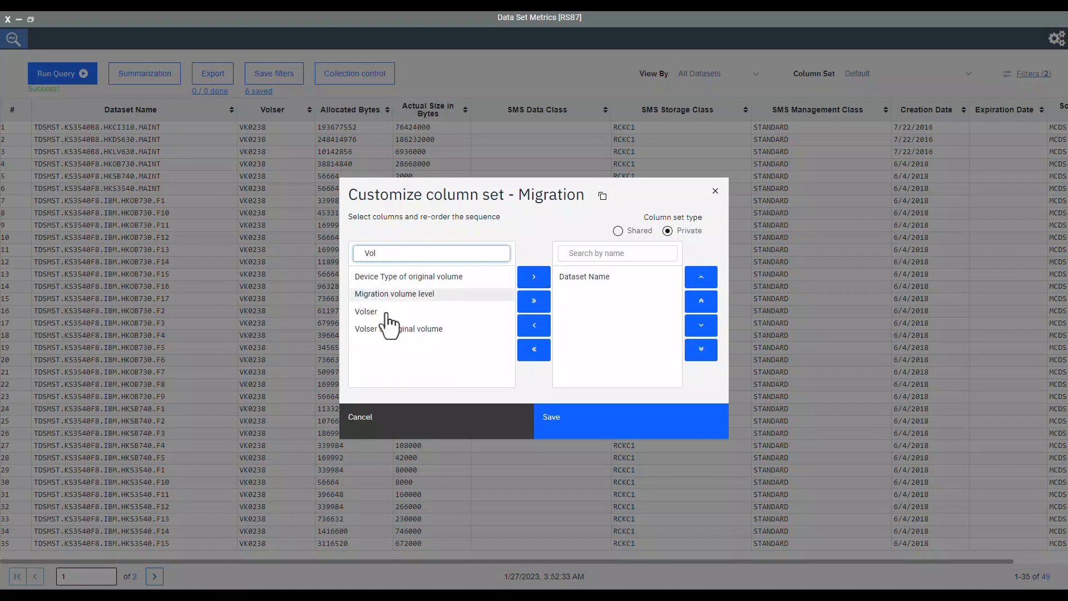
left_click(407, 315)
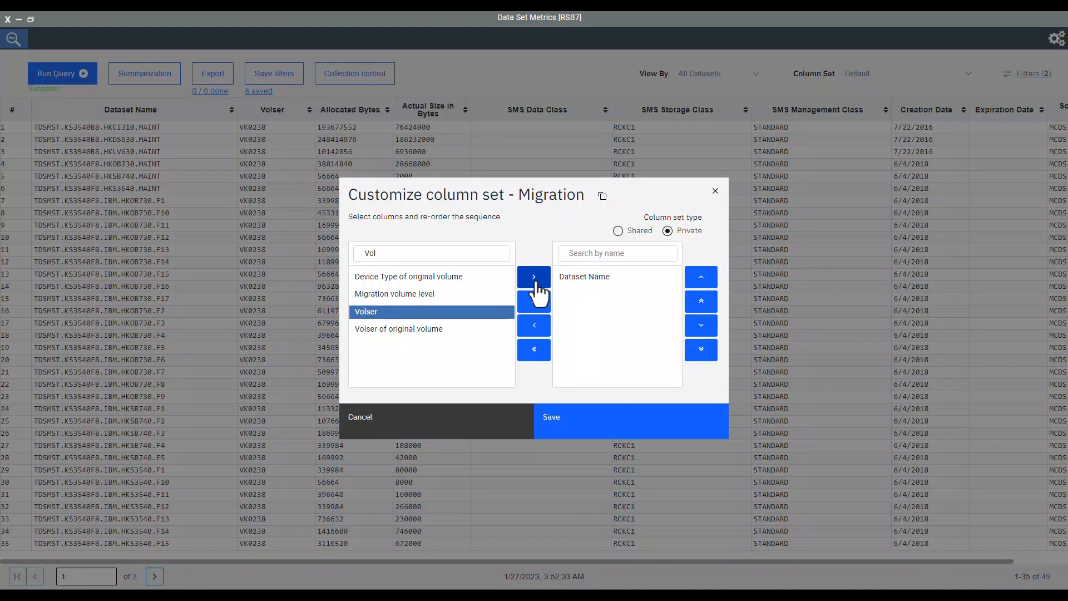
left_click(535, 282)
left_click(446, 296)
left_click(530, 279)
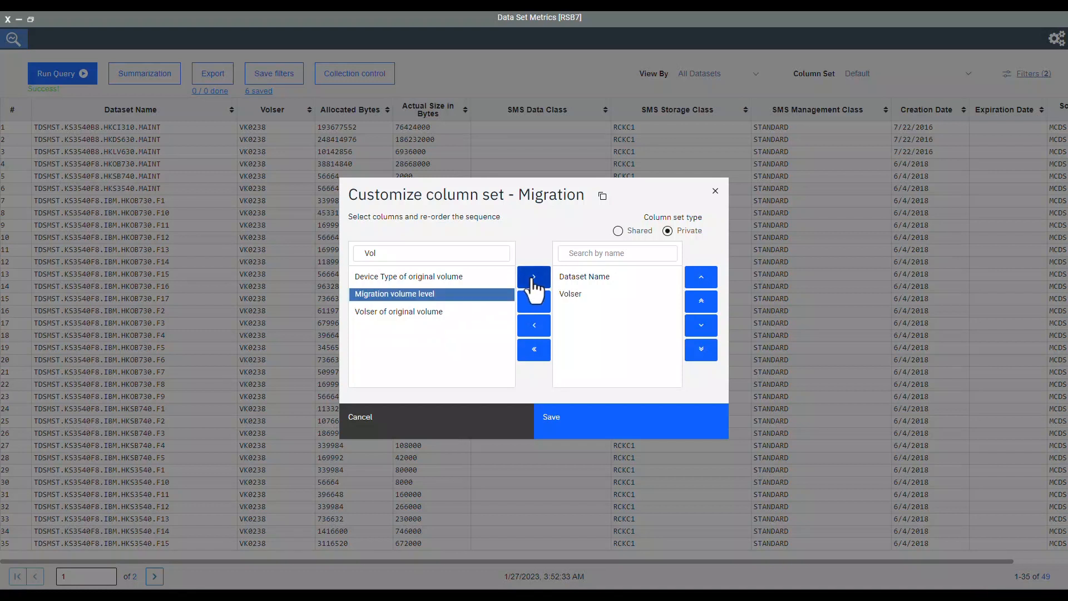
left_click(414, 294)
left_click(535, 283)
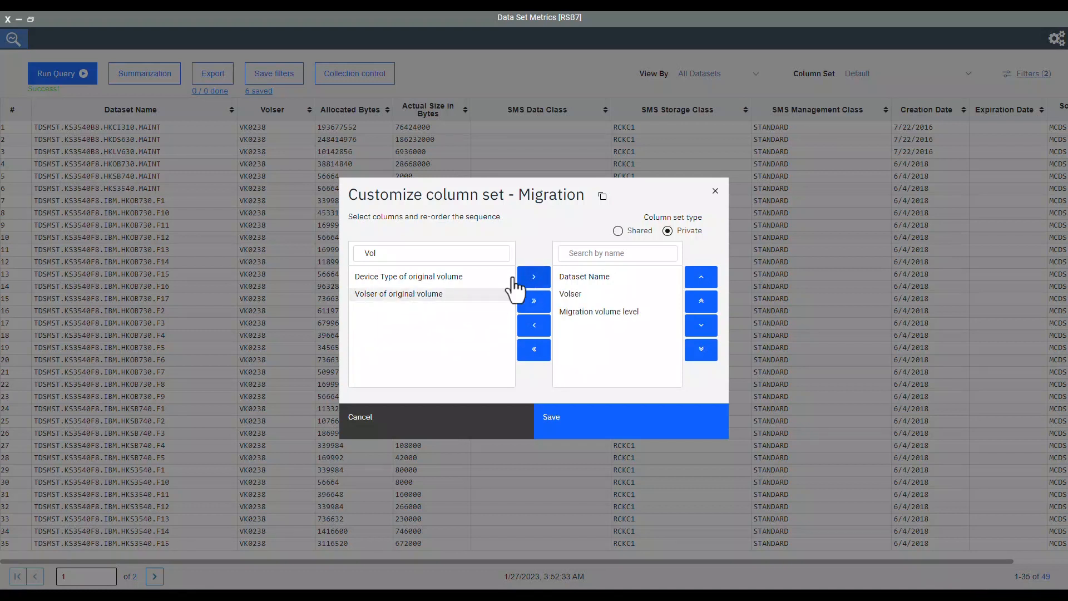
Clear the column search, add Actual Size in Megabytes to the Migration column set, and save the set.
left_click(393, 254)
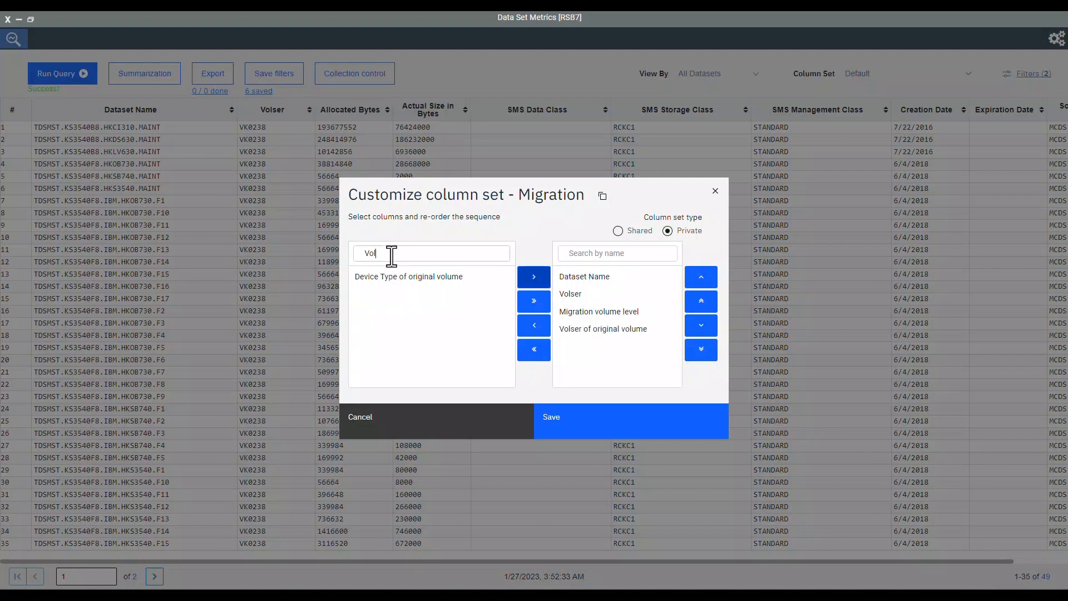
key("BackSpace")
key("BackSpace")
key("BackSpace")
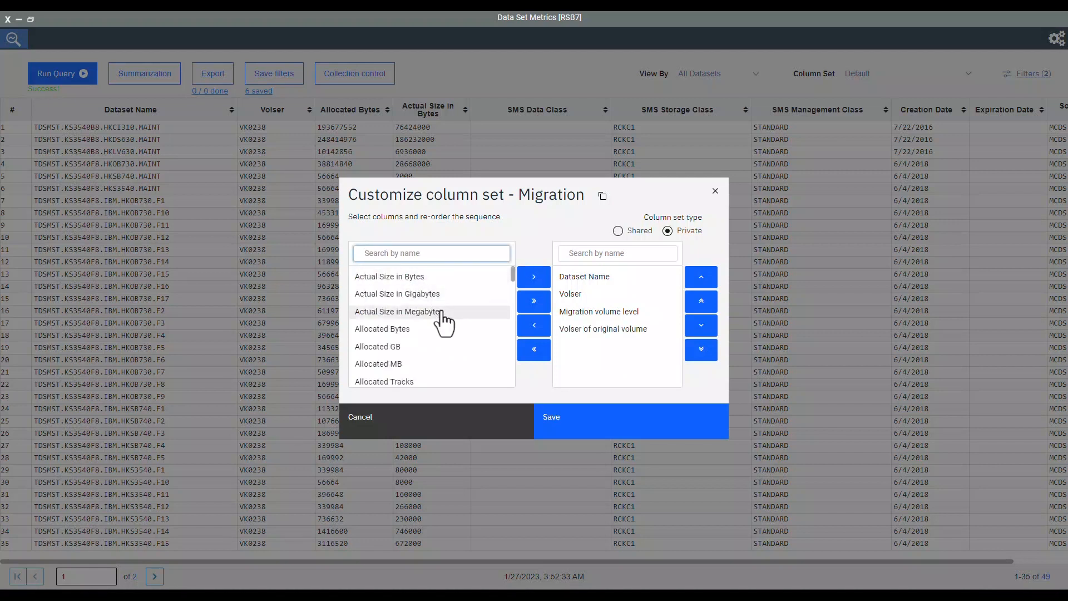
left_click(535, 283)
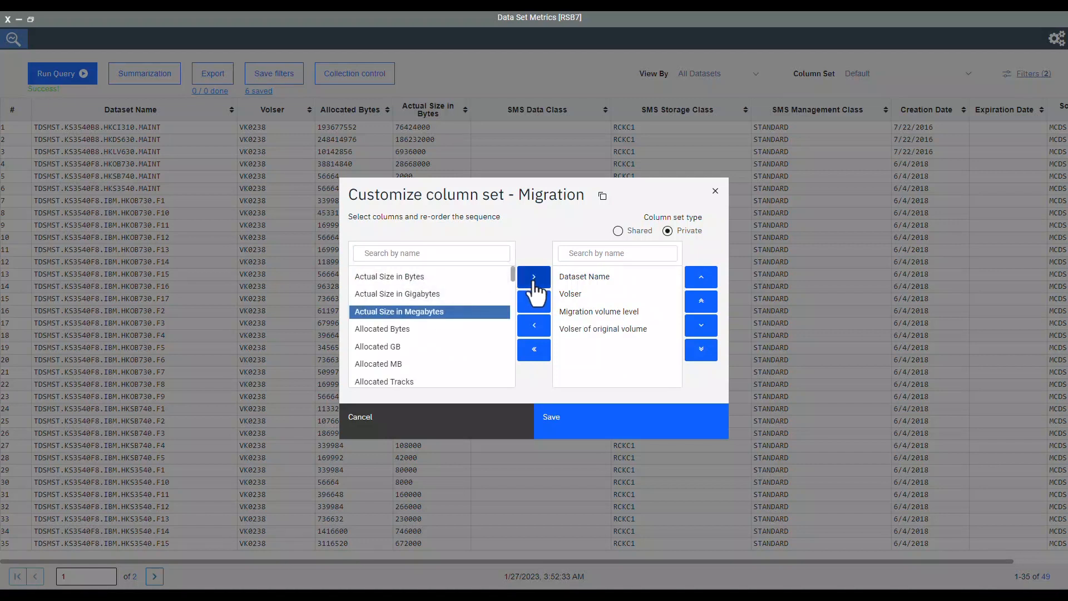
left_click(637, 422)
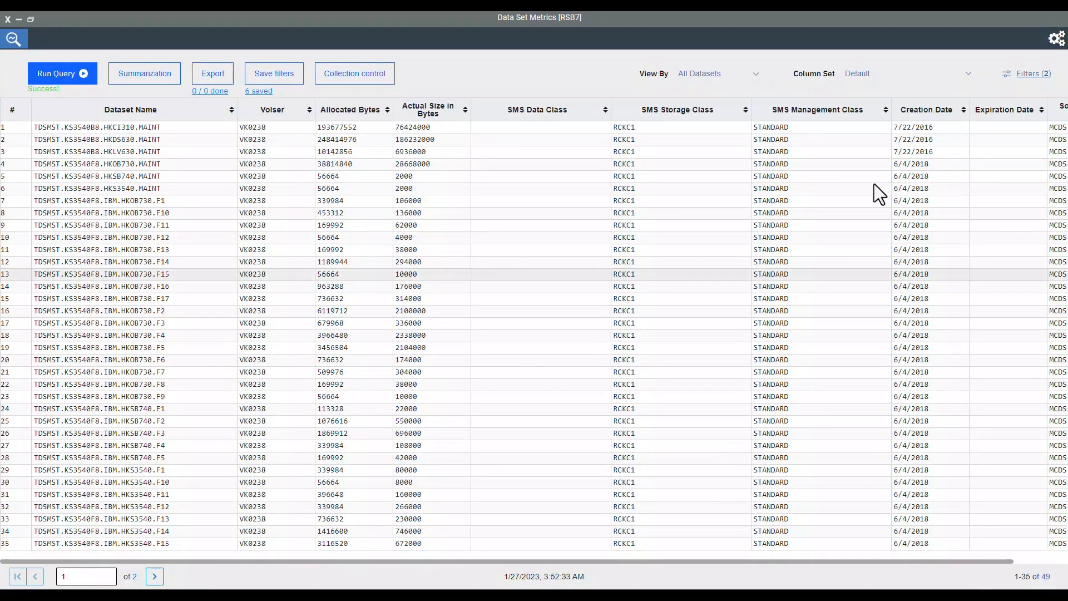
Apply the private Migration column set to the results and view its edit and delete options.
left_click(878, 85)
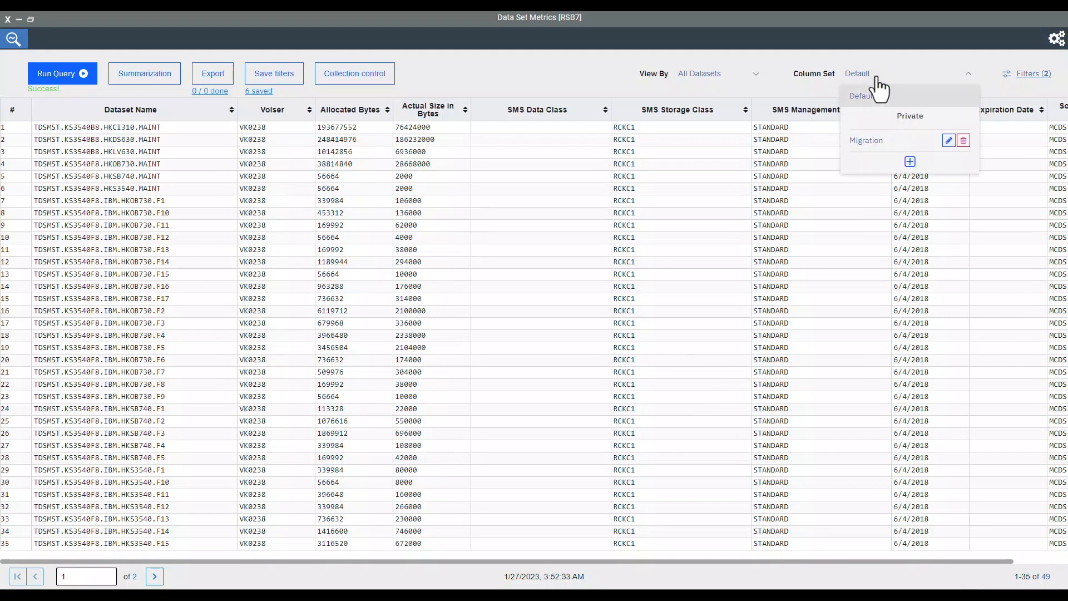
left_click(867, 141)
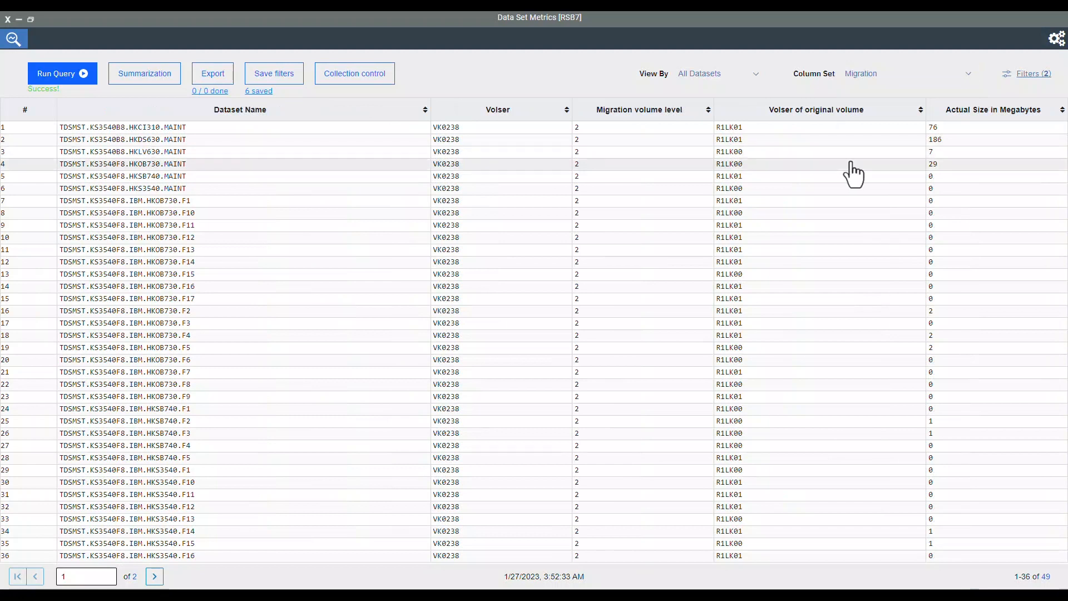
left_click(884, 78)
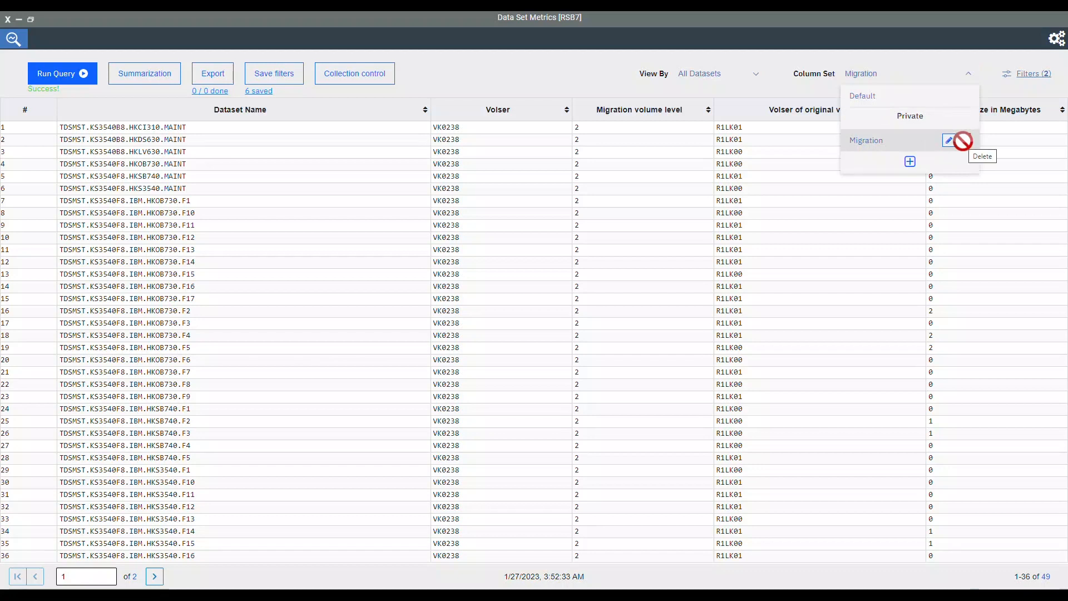
left_click(393, 112)
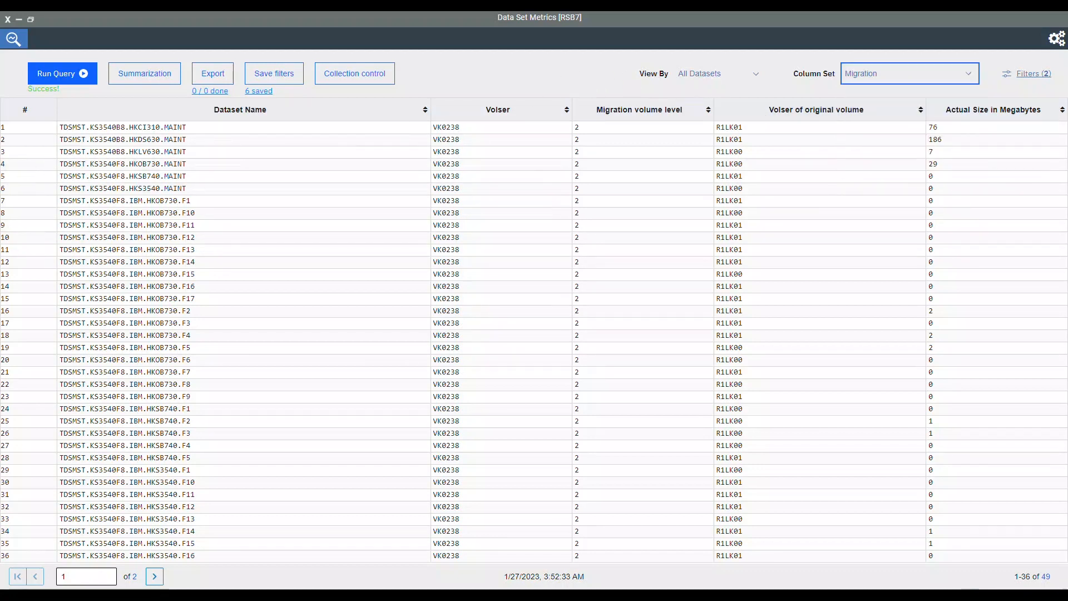
Clear the Dataset Name and FILTER rules, save the filter change, and run the query.
left_click(1027, 75)
left_click(676, 232)
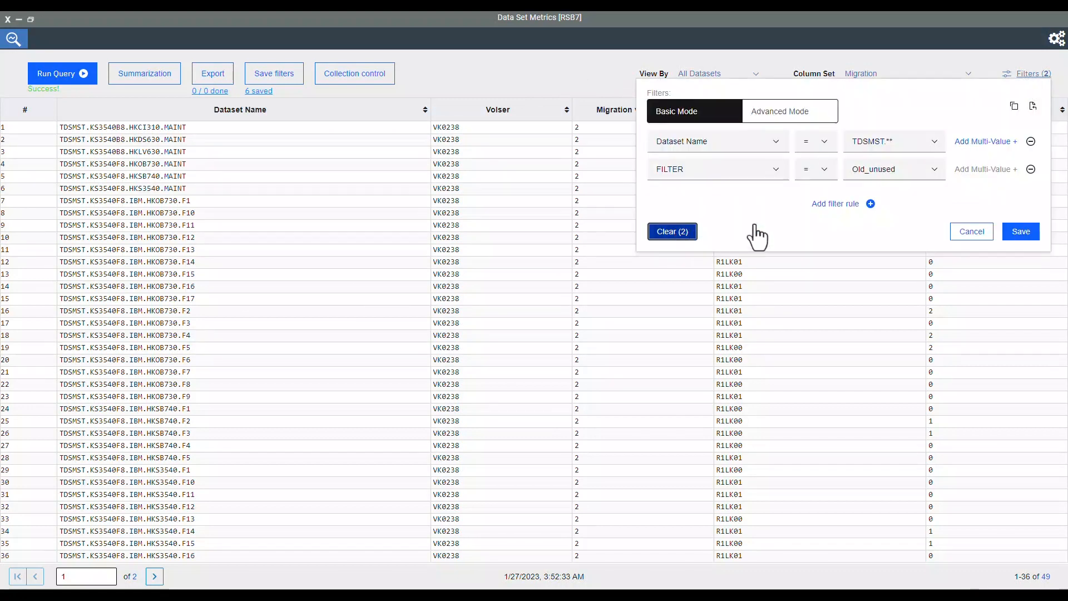
left_click(1019, 205)
left_click(77, 77)
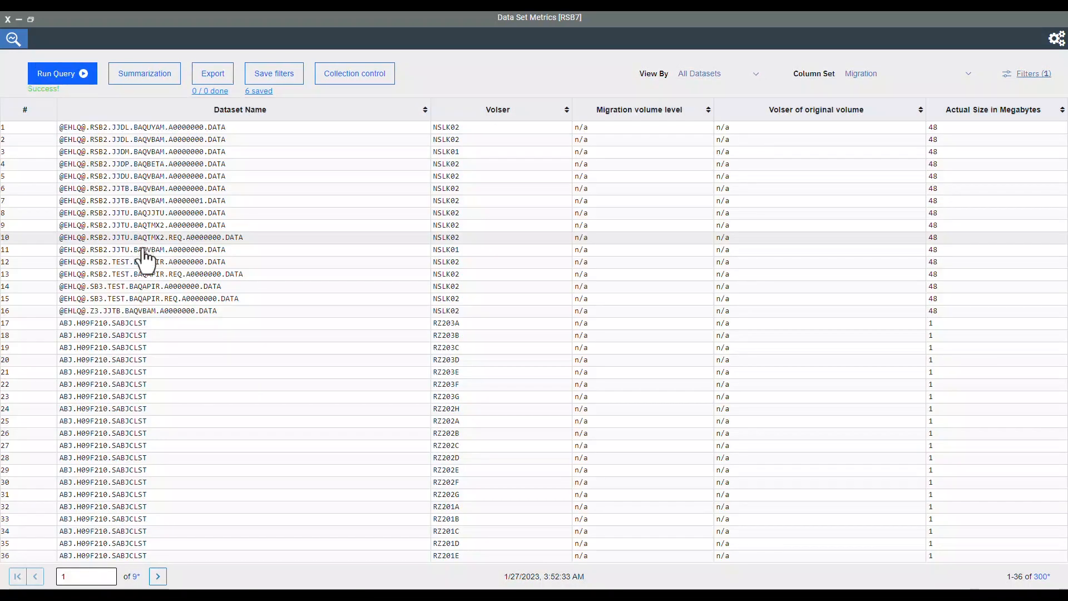
Select rows 10, 14 and 19 together, view their available user actions, and copy the column values.
left_click(142, 281, "ctrl")
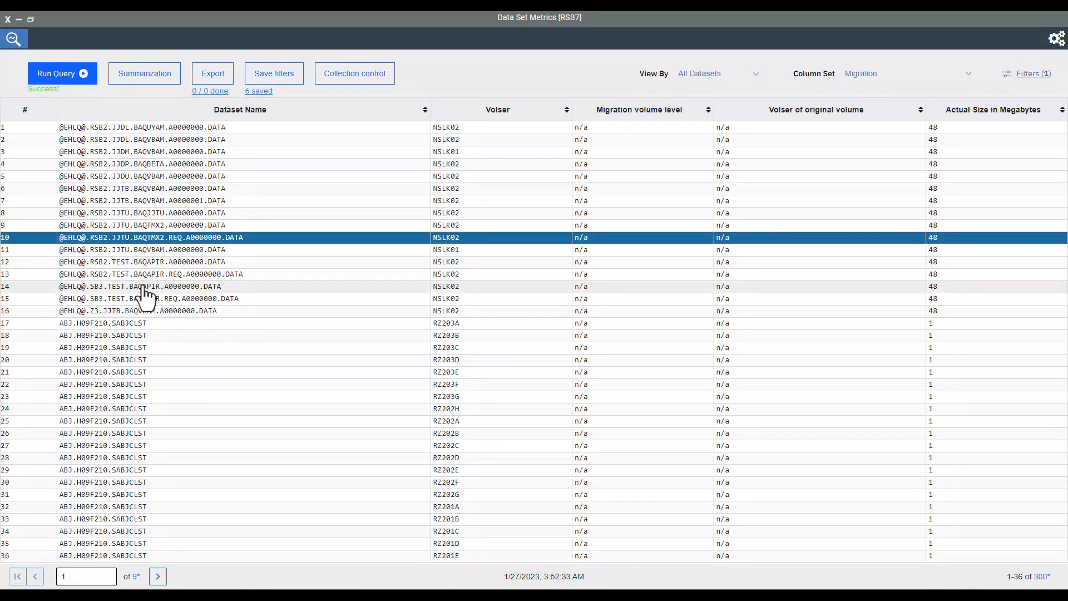
left_click(128, 345, "ctrl")
right_click(161, 349)
mouse_move(251, 362)
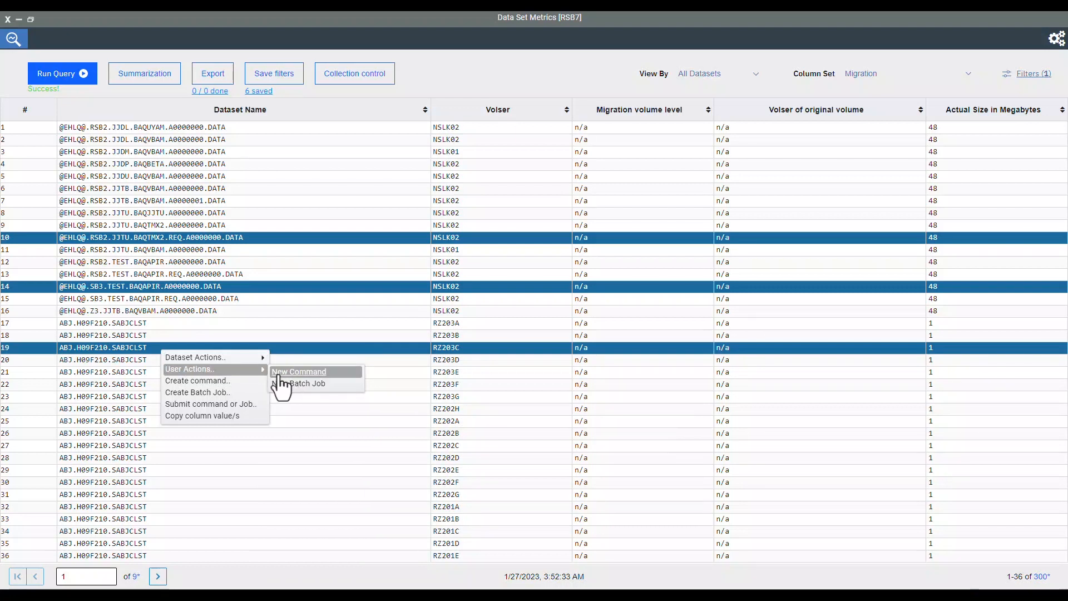
left_click(233, 417)
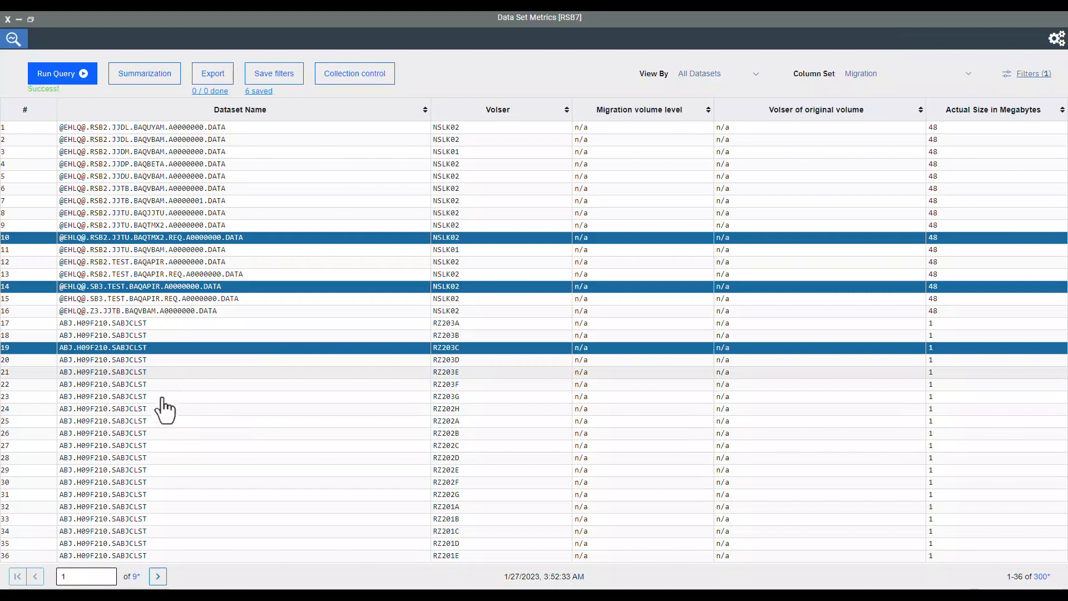
Page forward to page 4 of the query results and jump to line 15000.
scroll(162, 400, "down", 1)
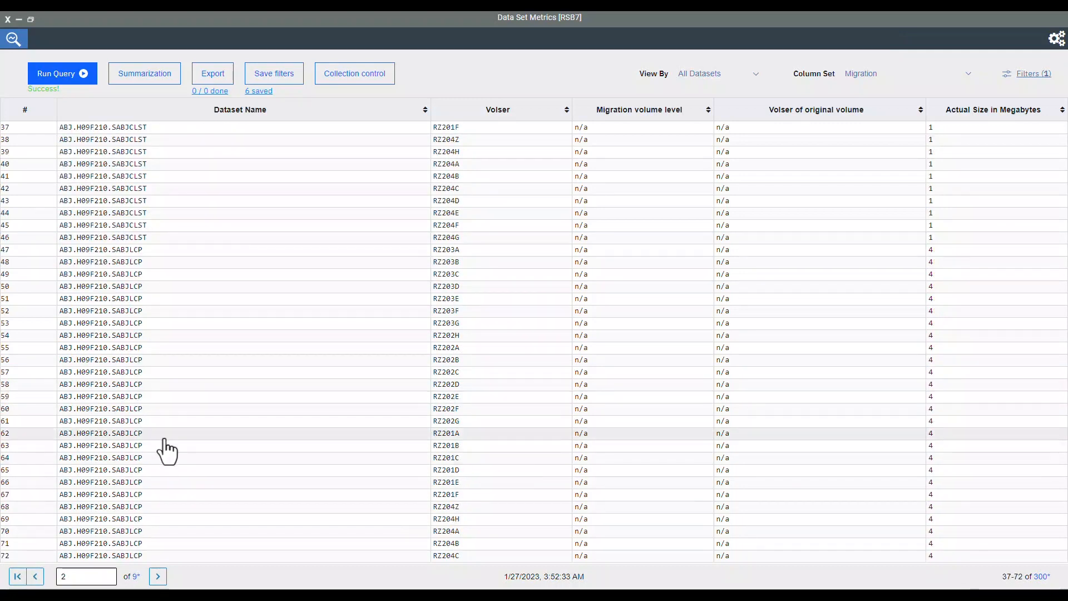
scroll(159, 430, "down", 1)
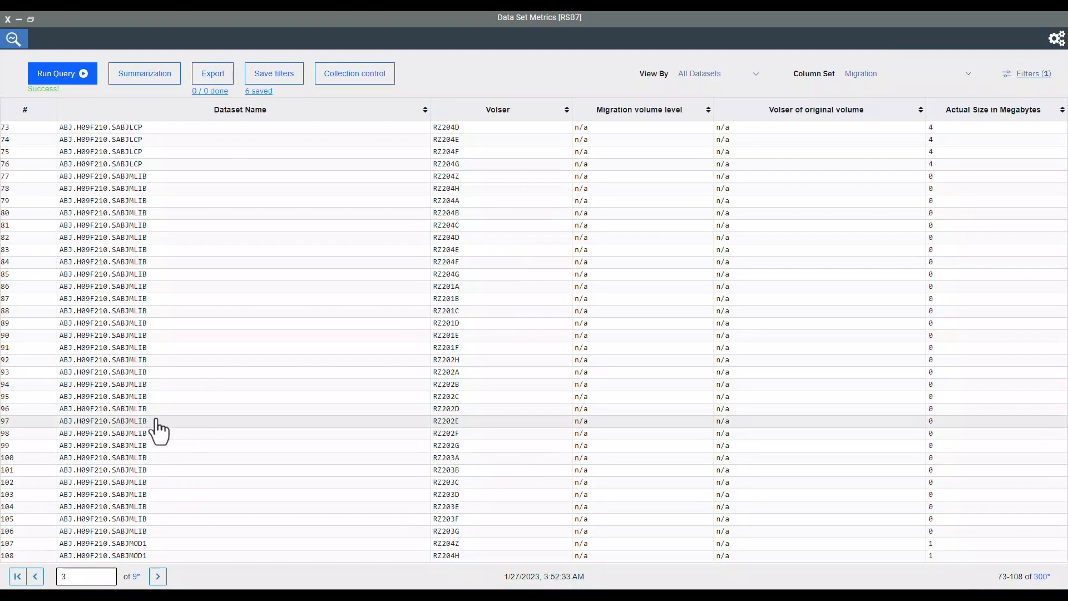
scroll(146, 362, "down", 1)
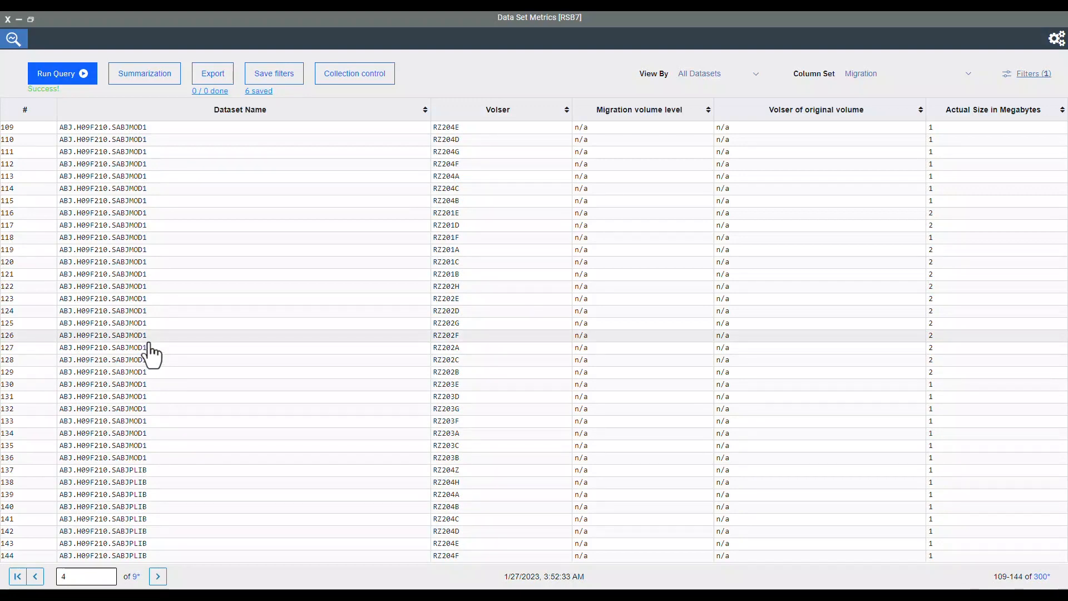
left_click(149, 341)
key("ctrl+g")
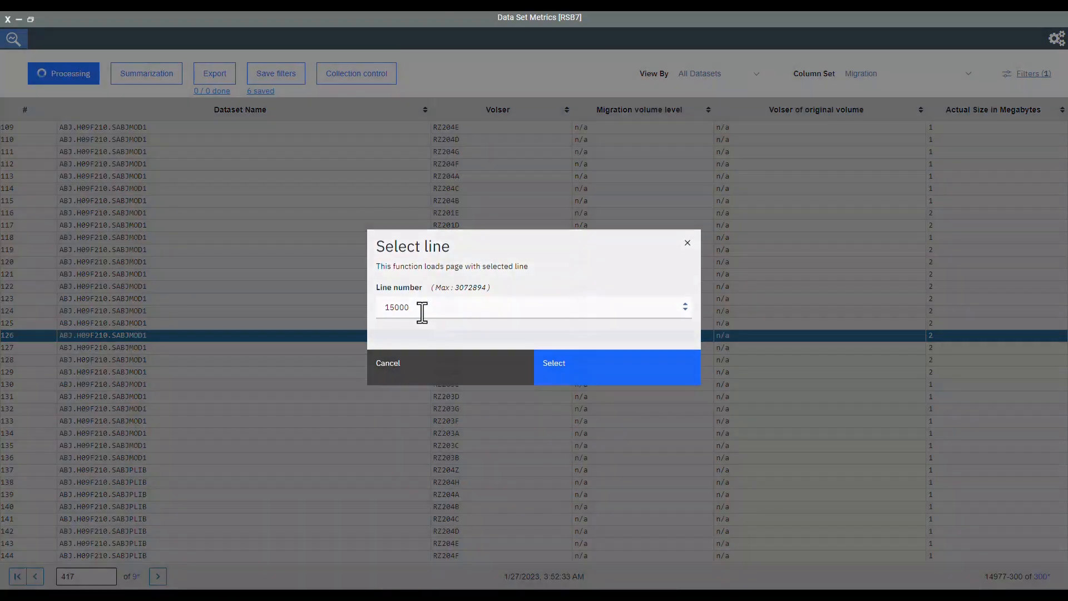
key("Return")
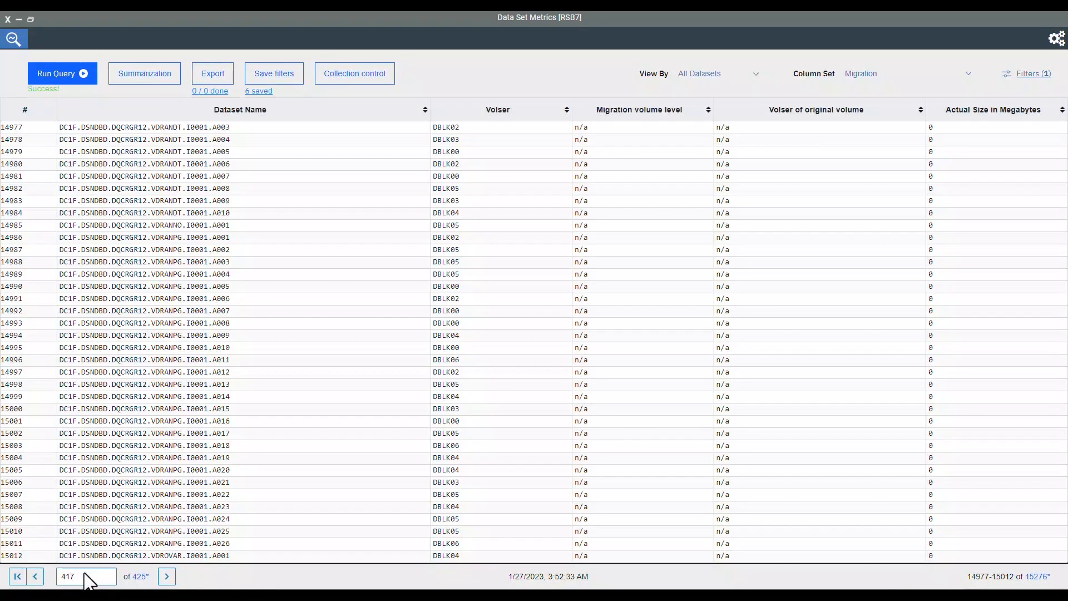
Get the total result count for the partially loaded query results and dismiss the loading options.
double_click(83, 576)
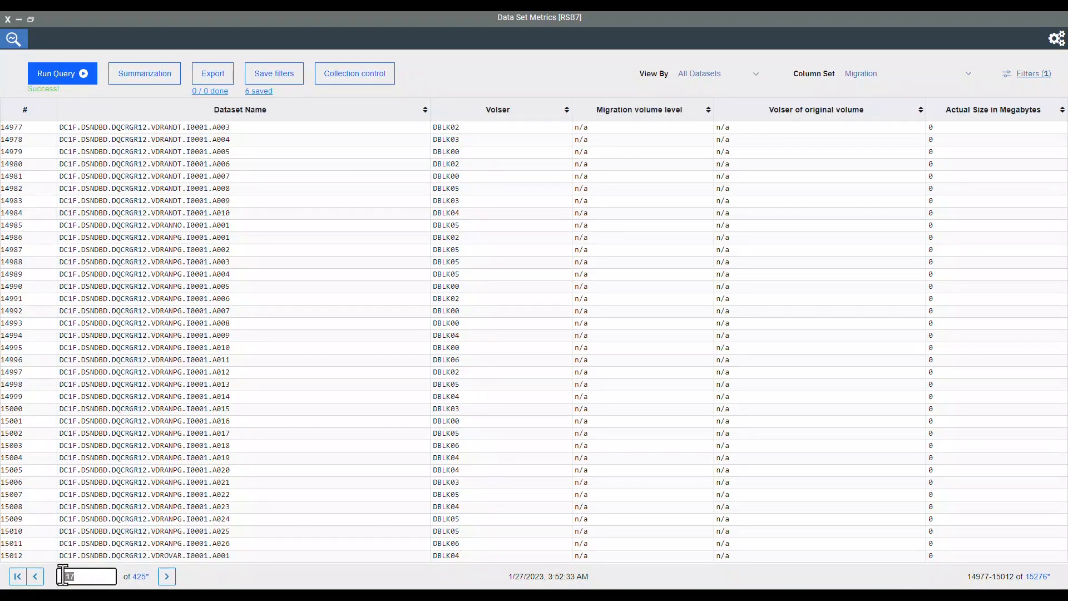
mouse_move(144, 582)
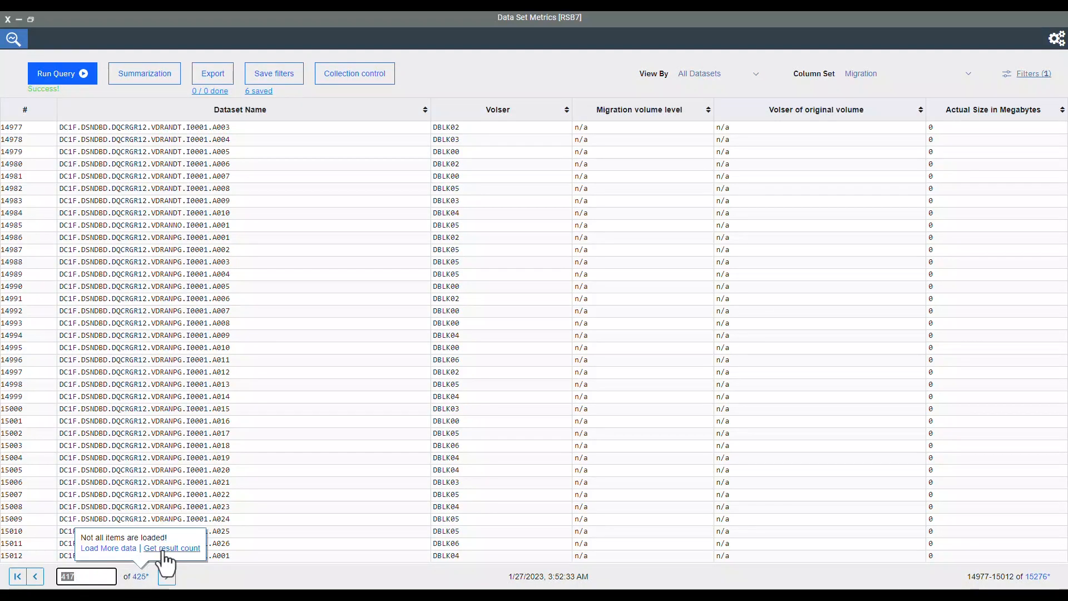
left_click(166, 549)
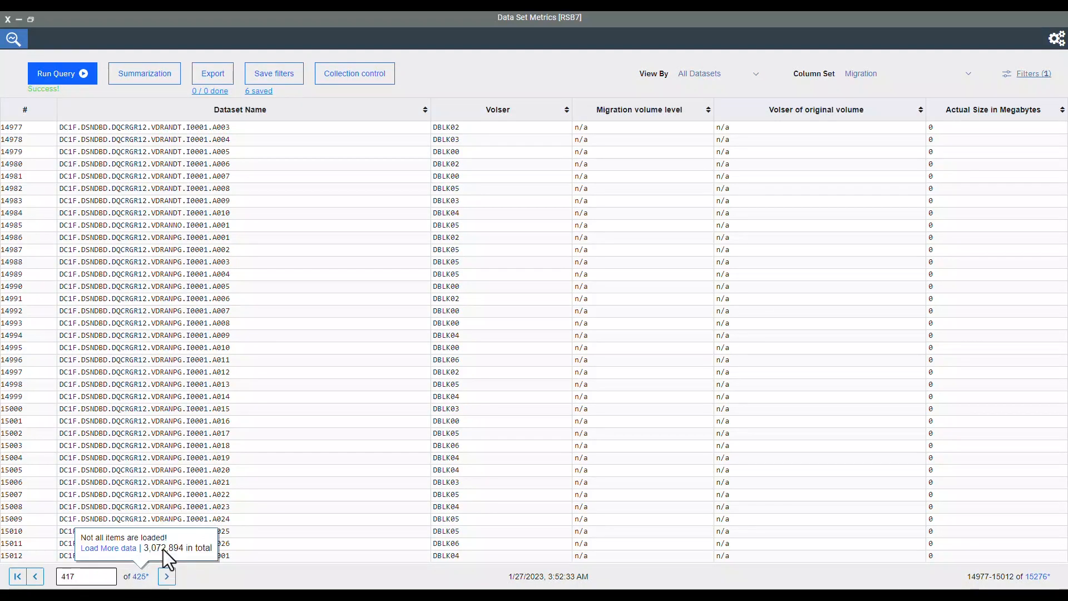
left_click(190, 470)
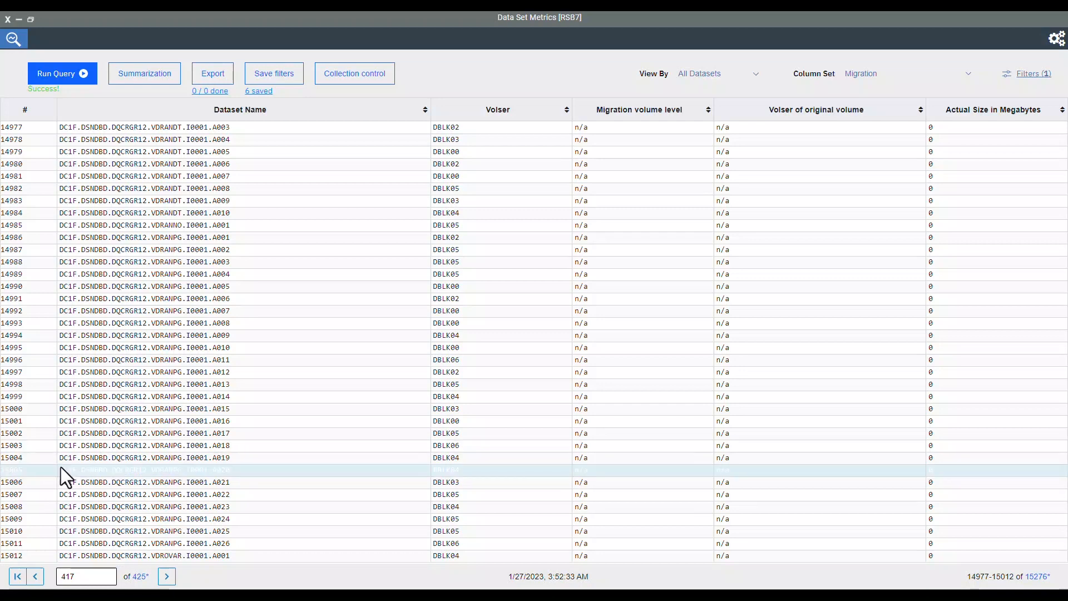
Open the query's summarization and look through the attribute values for each source type.
left_click(157, 82)
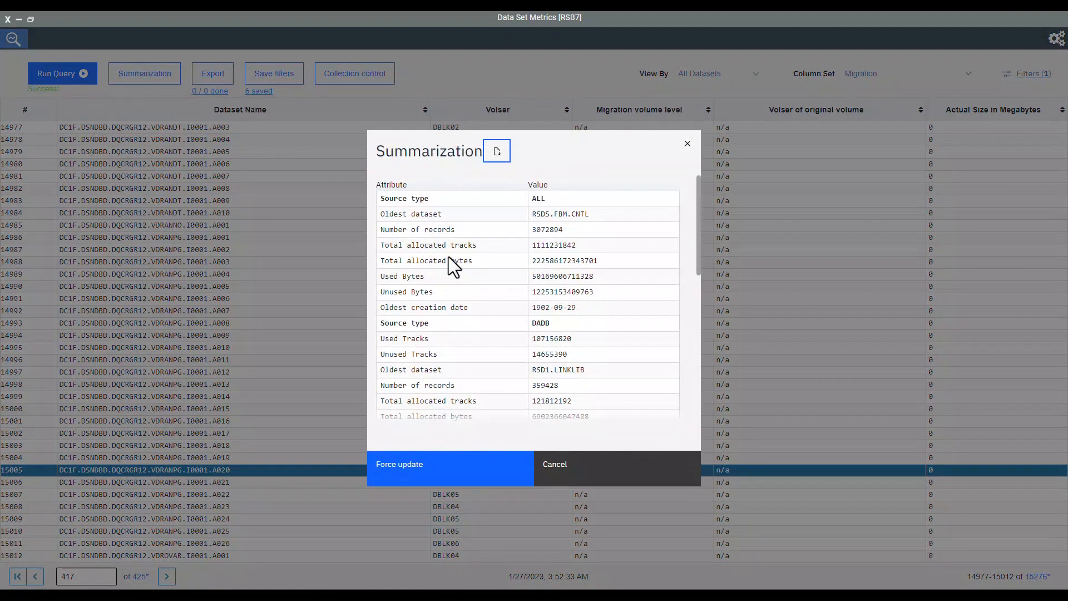
middle_click(487, 254)
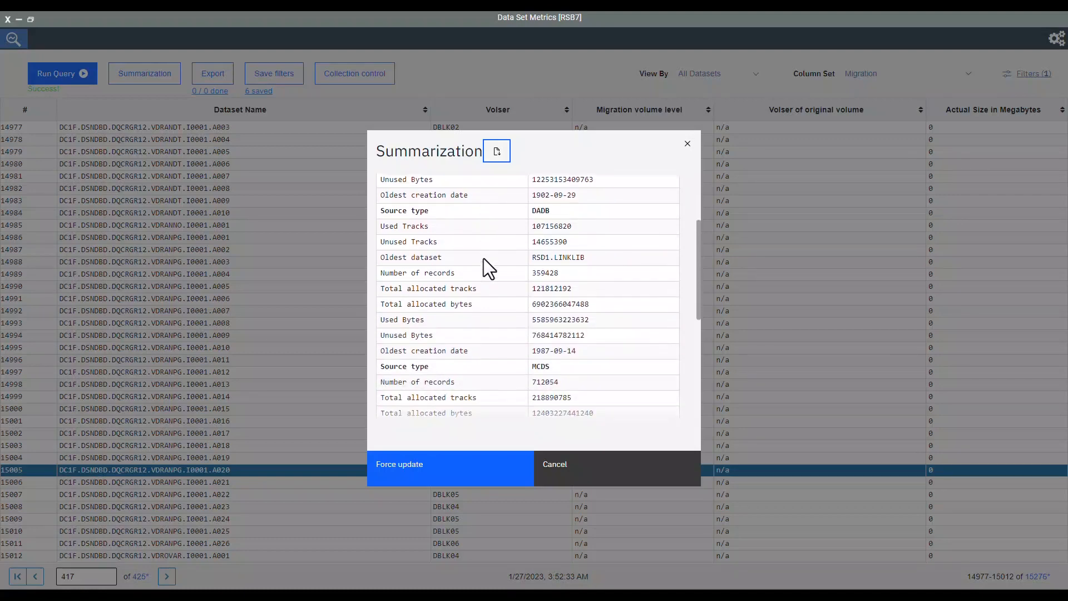
scroll(487, 254, "down", 3)
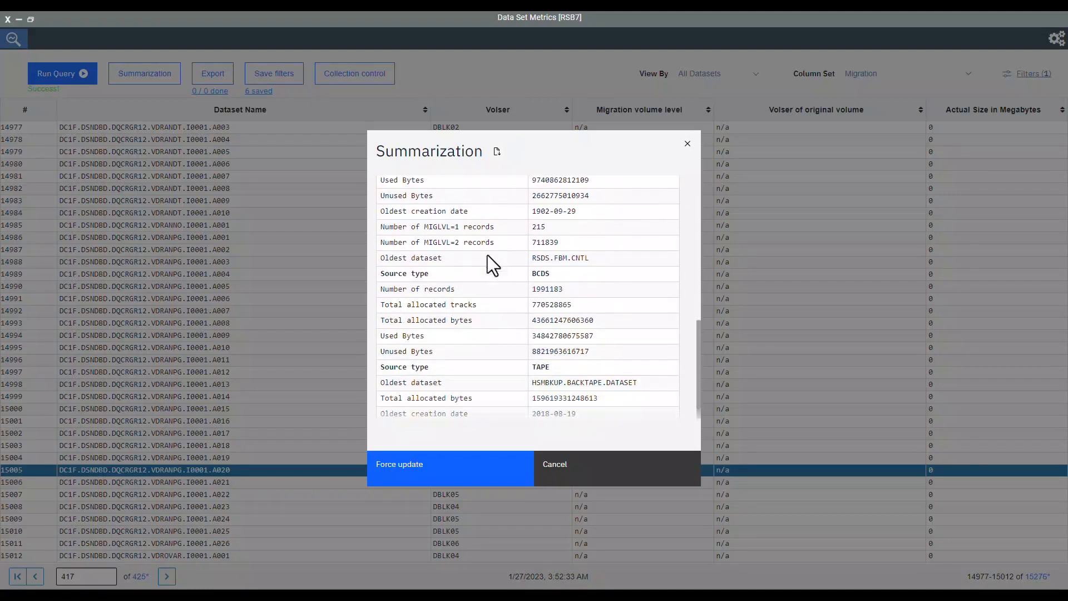
scroll(488, 252, "up", 10)
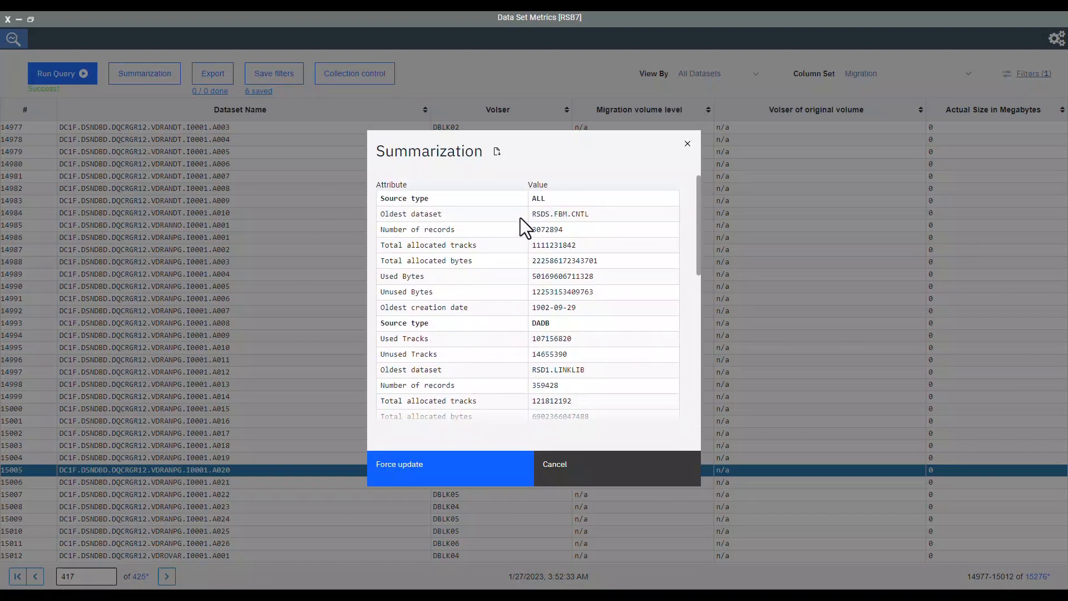
View the output types available for exporting the summarization, then close the export and summarization dialogs without exporting.
left_click(497, 155)
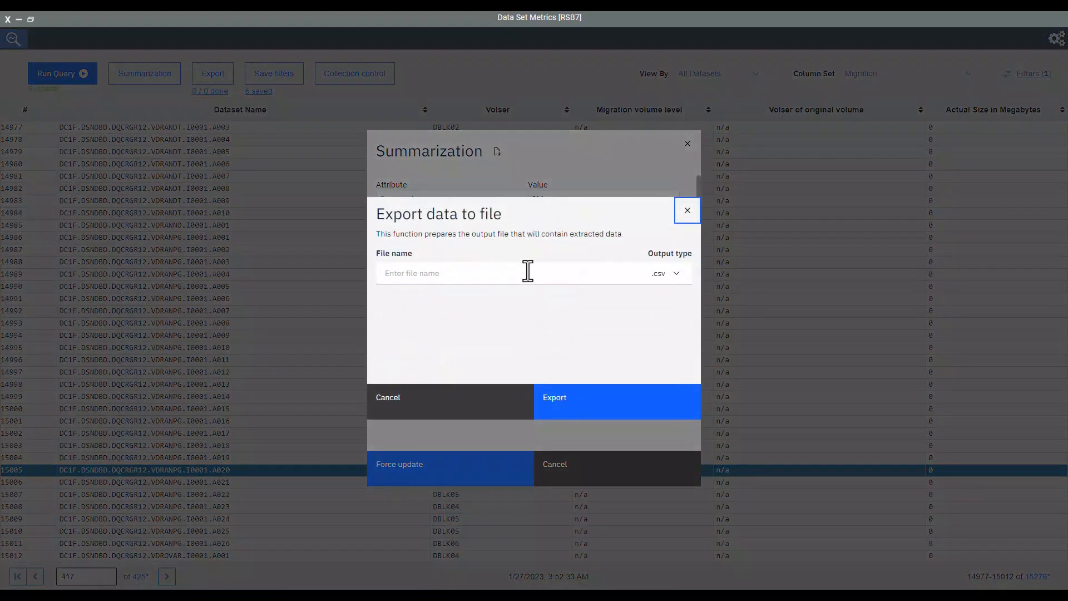
left_click(677, 278)
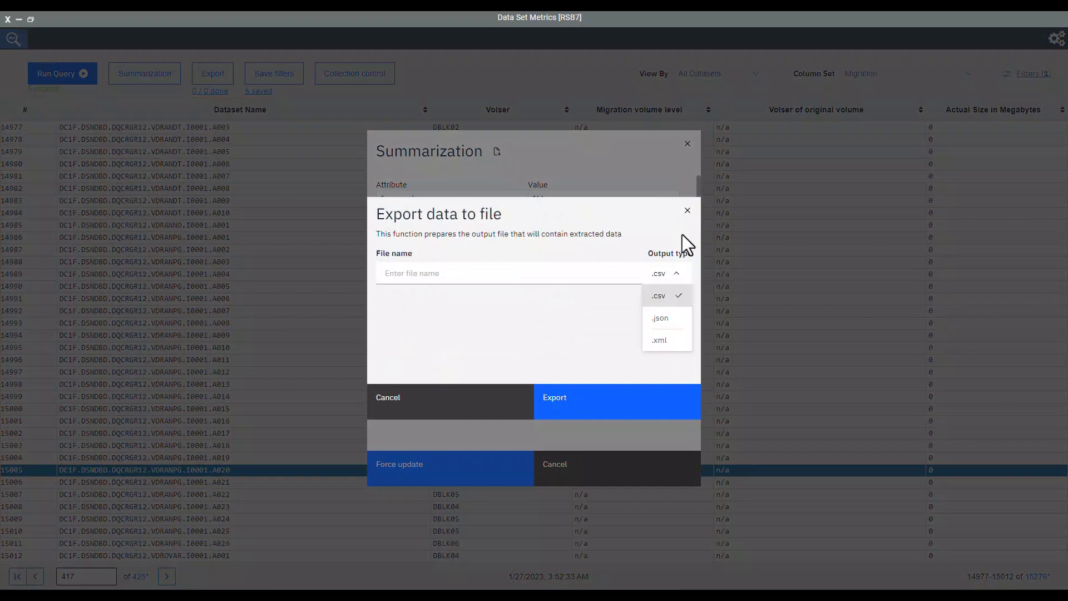
left_click(683, 207)
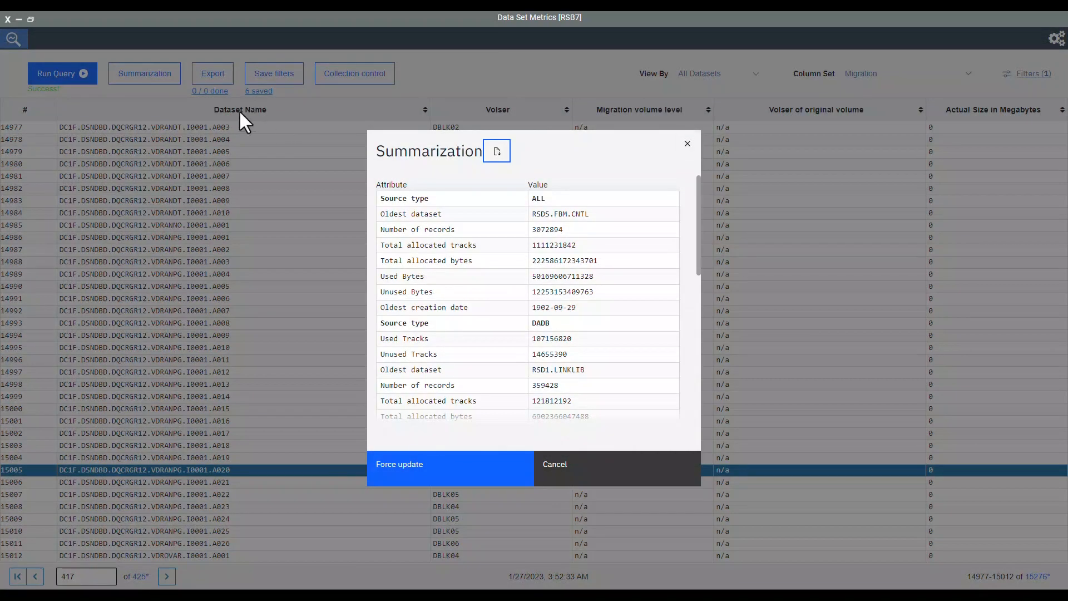
left_click(253, 89)
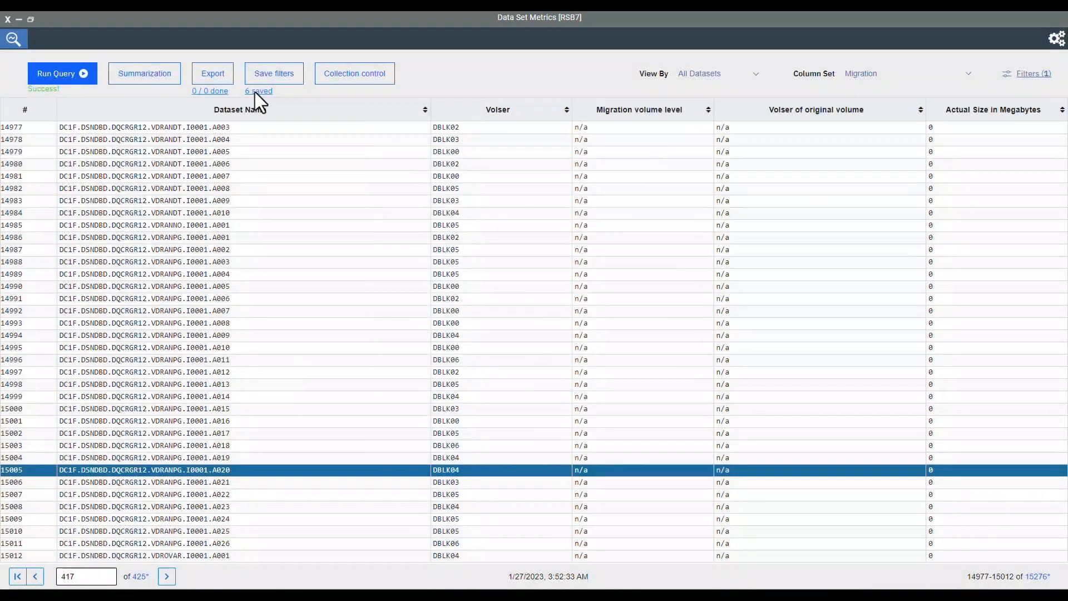
View the list of saved filter sets and close it.
left_click(256, 92)
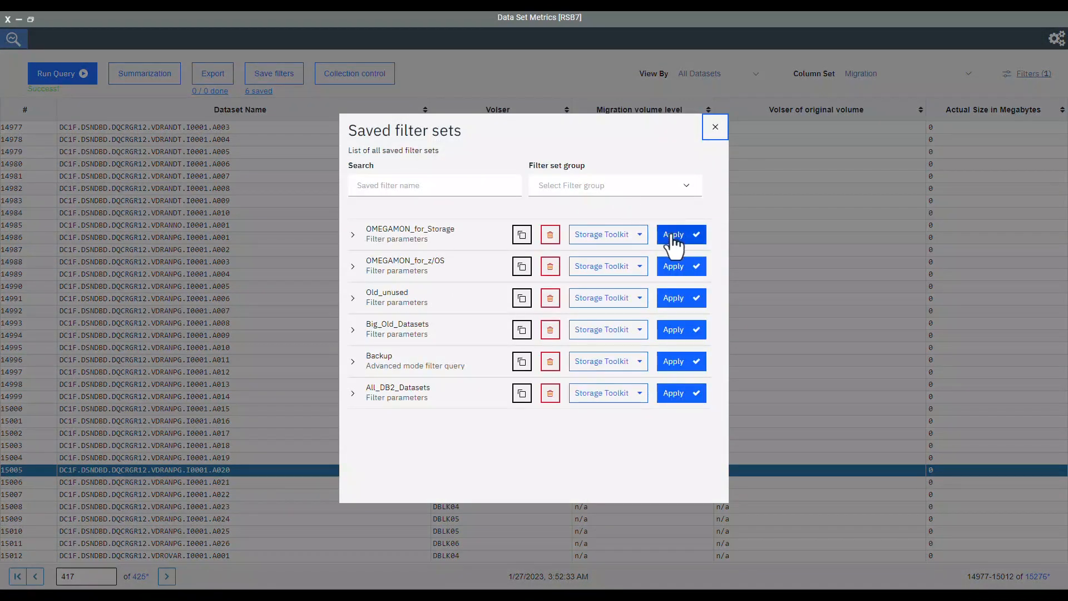
left_click(714, 134)
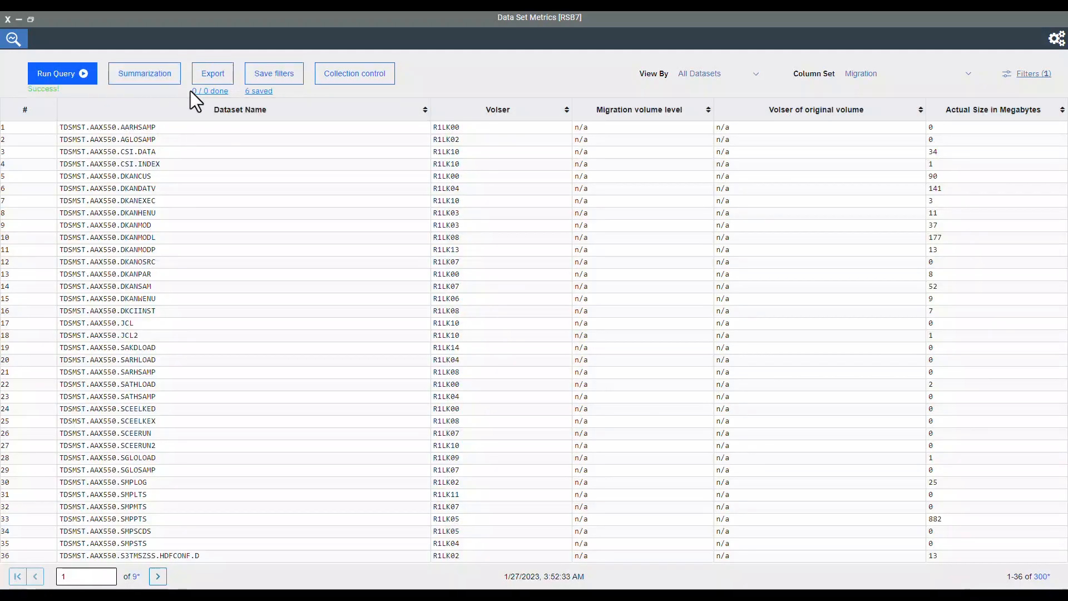
Export the query results with all available columns included to a .csv file named Demo.
left_click(210, 79)
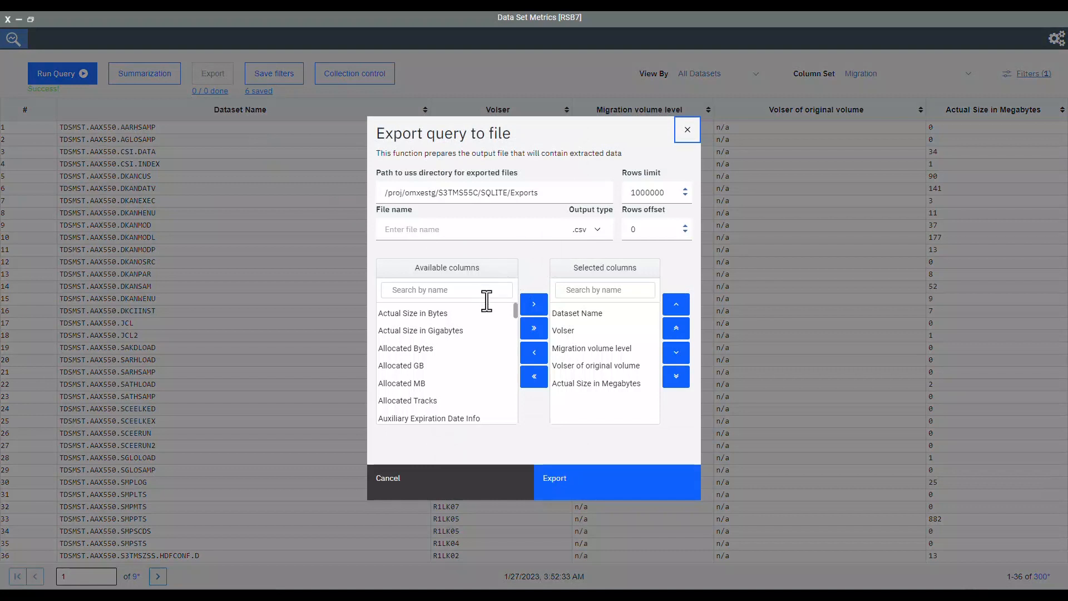
left_click(535, 331)
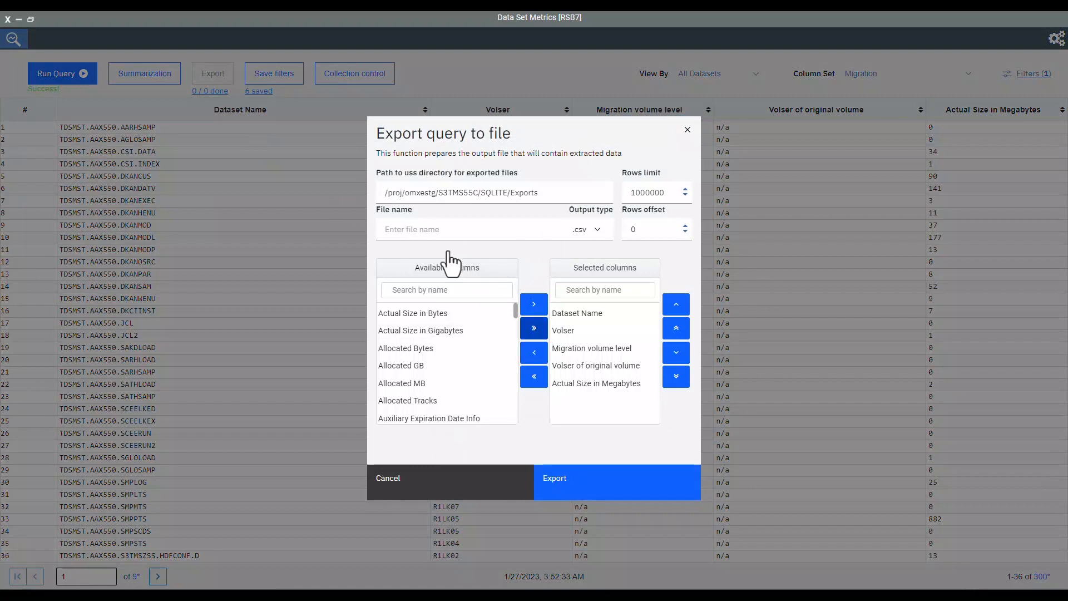
left_click(428, 229)
type("Demo")
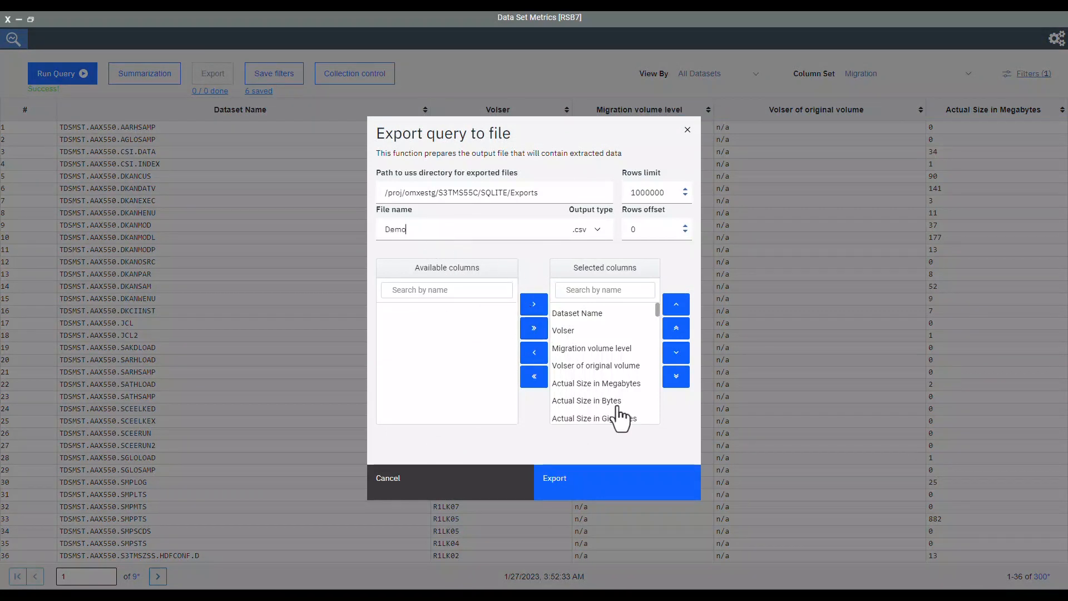
left_click(637, 488)
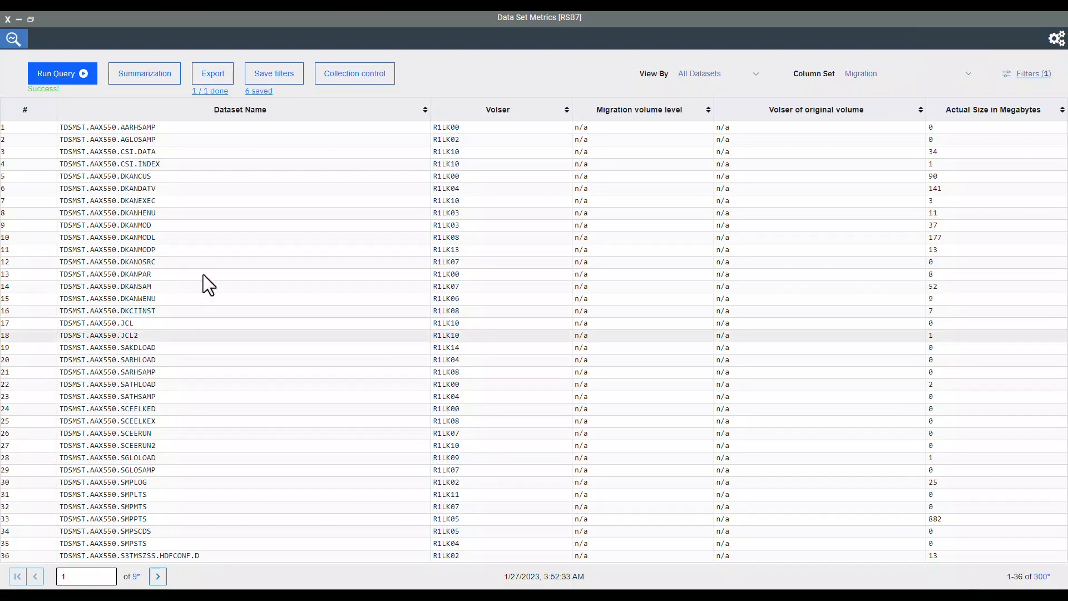
Download the exported Demo.csv file from the exported queries and close the list.
left_click(212, 92)
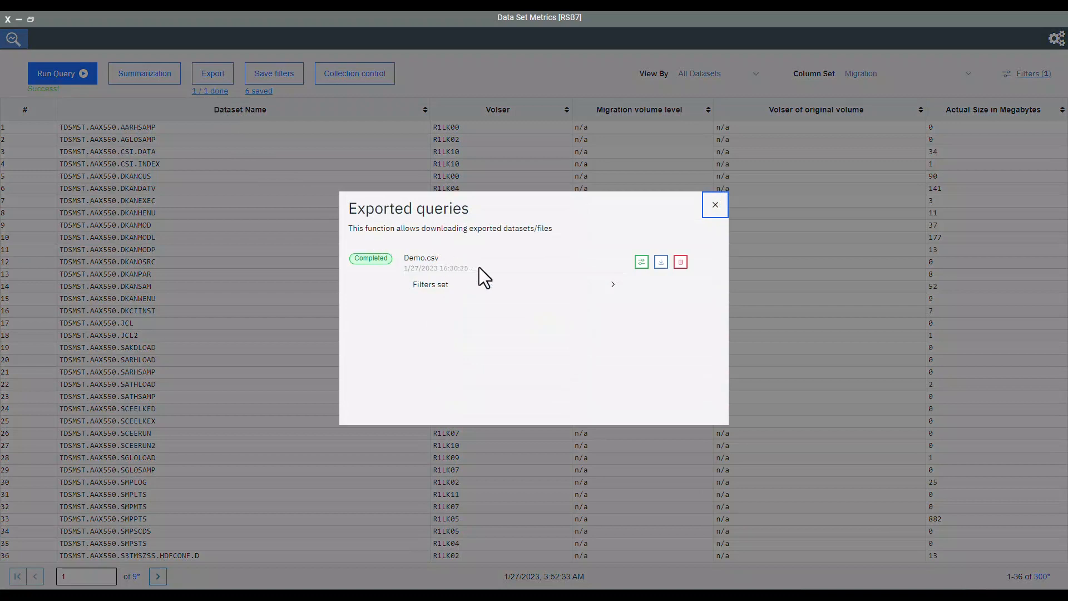
left_click(660, 263)
left_click(717, 207)
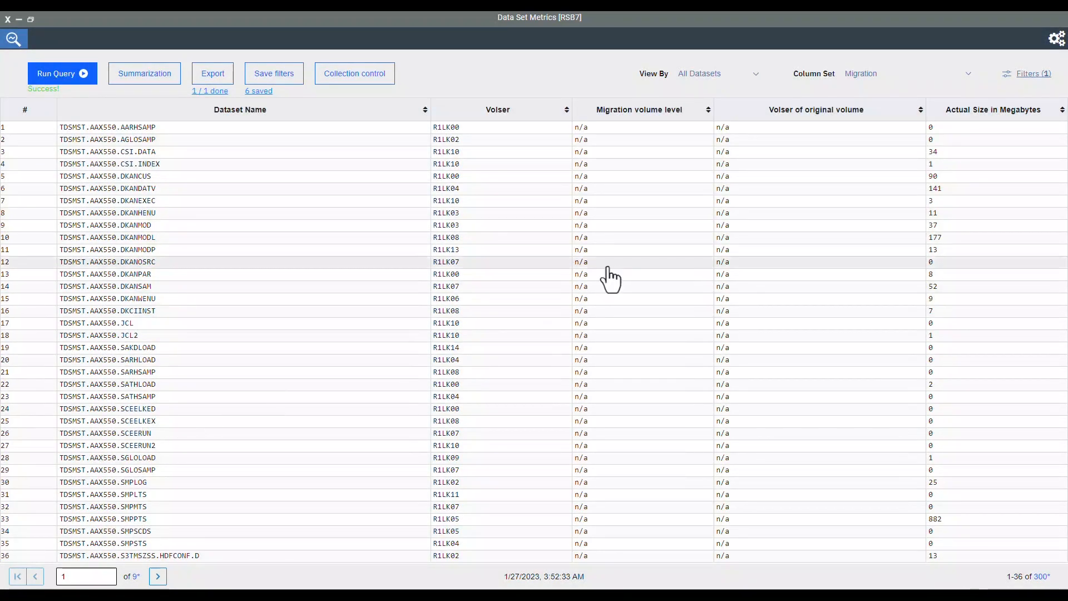
Open the History mode settings and filter data sources by DASD, Tape Management System and HSM datasets.
left_click(1054, 44)
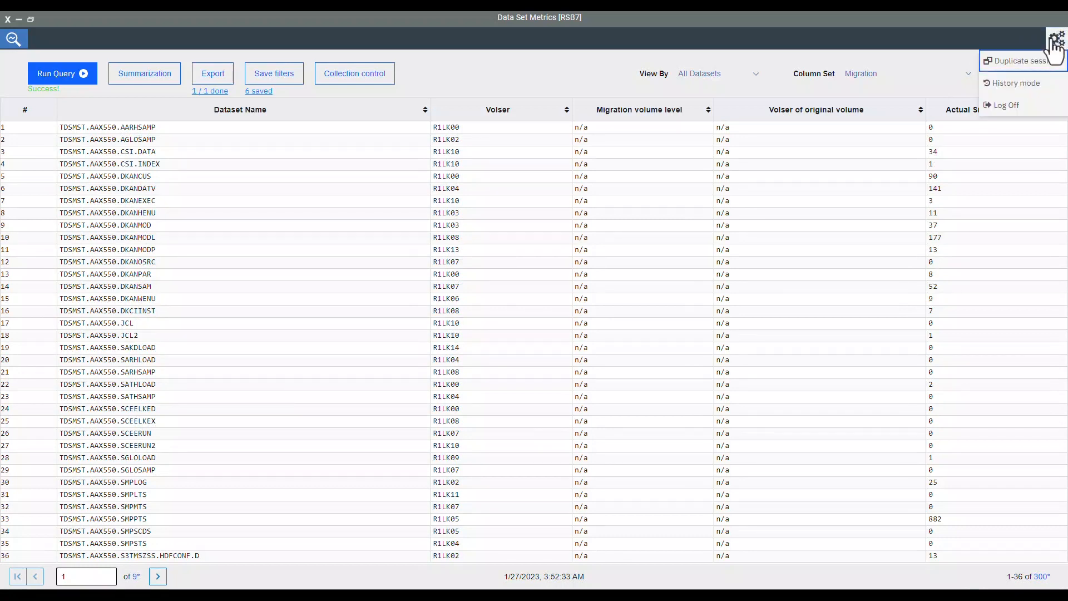
left_click(1014, 87)
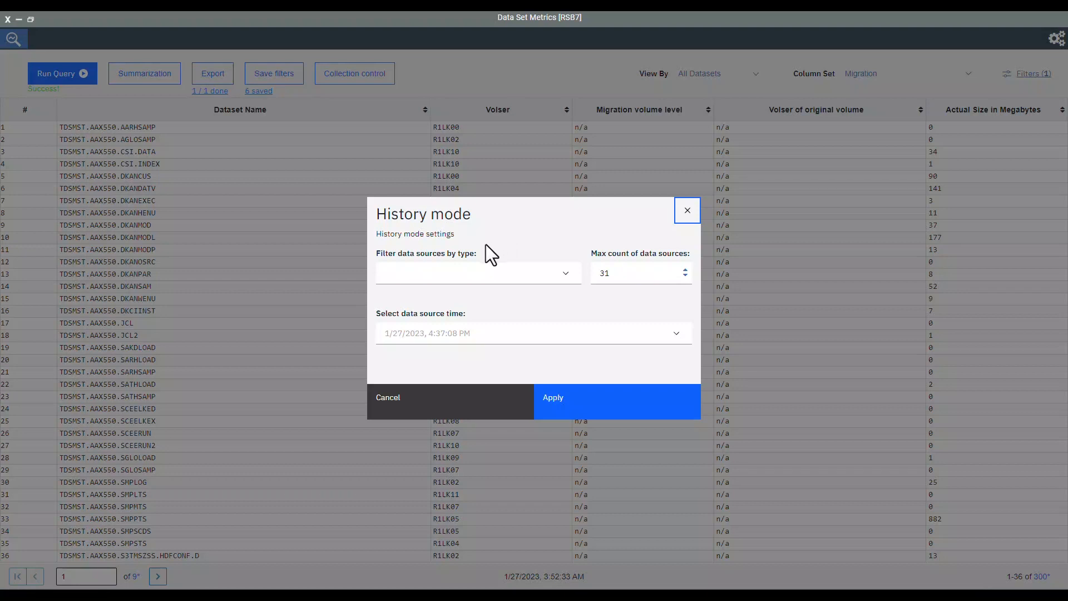
left_click(494, 273)
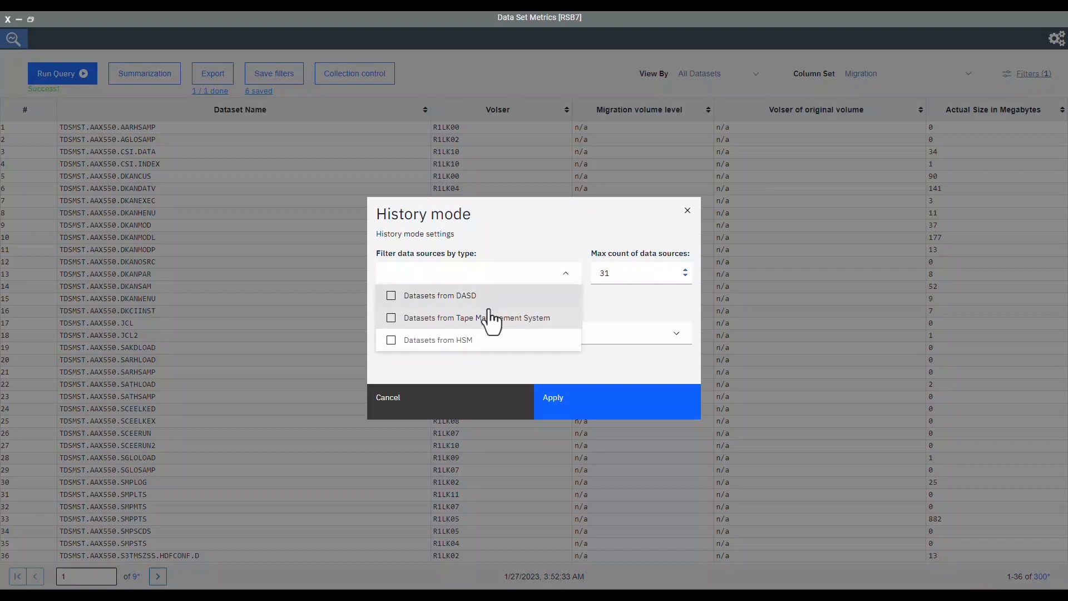
left_click(487, 303)
left_click(504, 317)
left_click(504, 338)
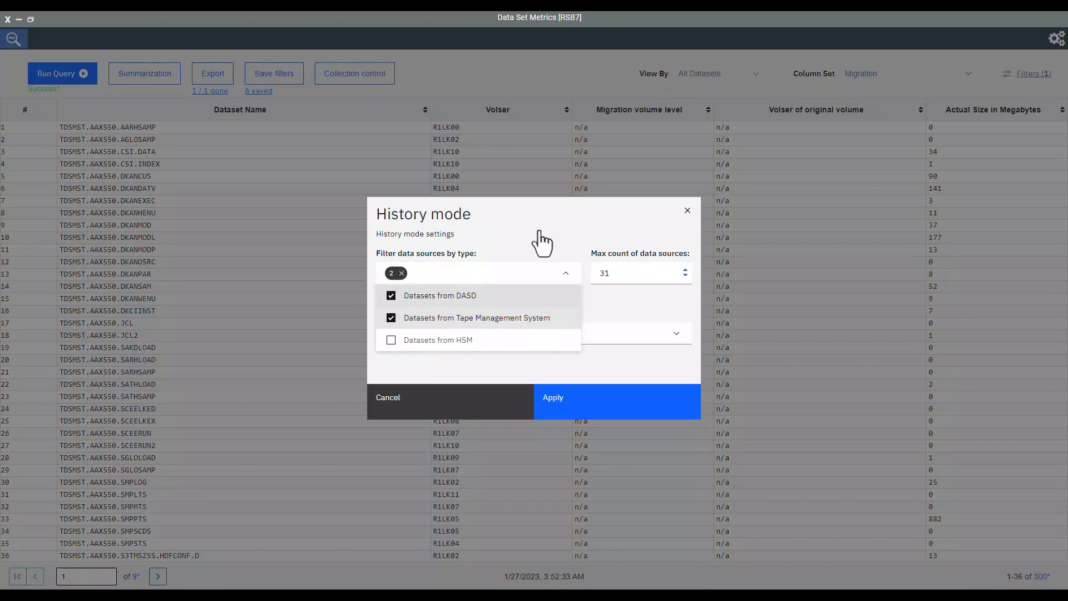
triple_click(537, 233)
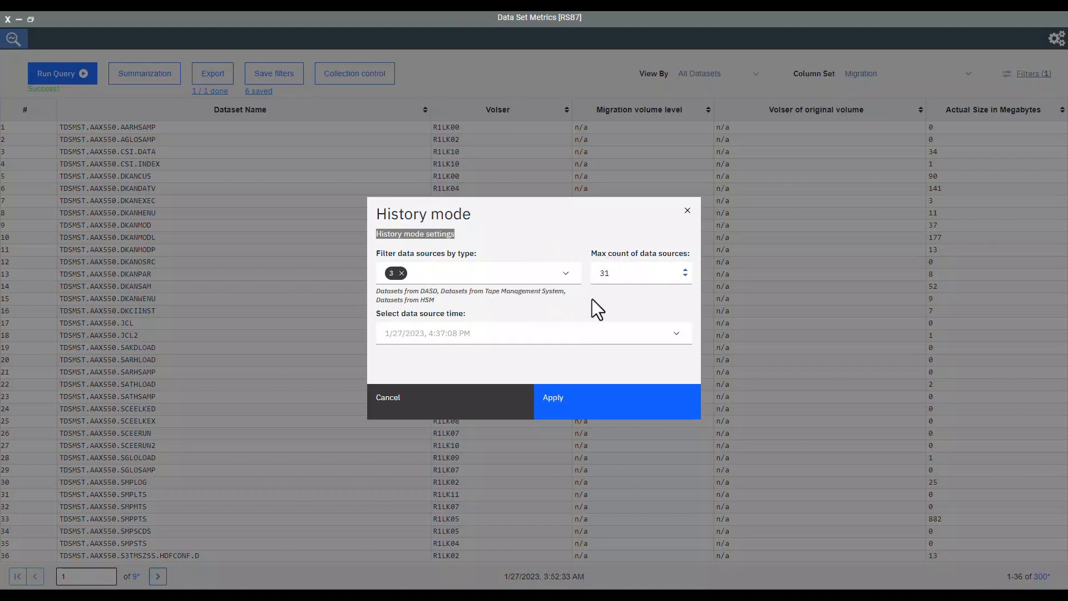
Set the data source time to 1/18/2023, 3:50:23 AM, apply History mode and run the query.
left_click(546, 337)
scroll(464, 420, "down", 3)
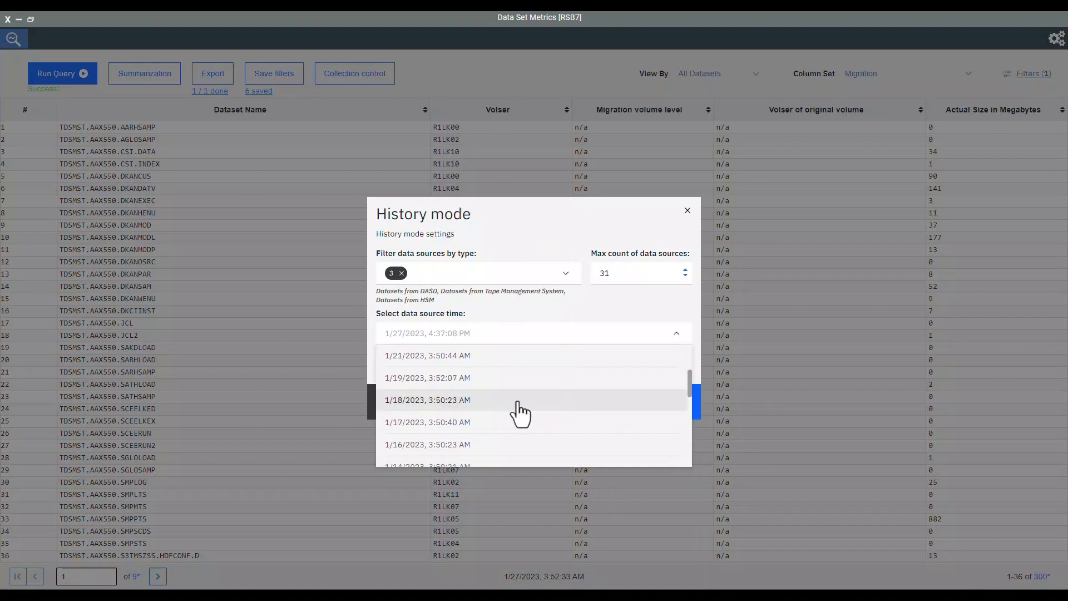
left_click(601, 402)
left_click(598, 381)
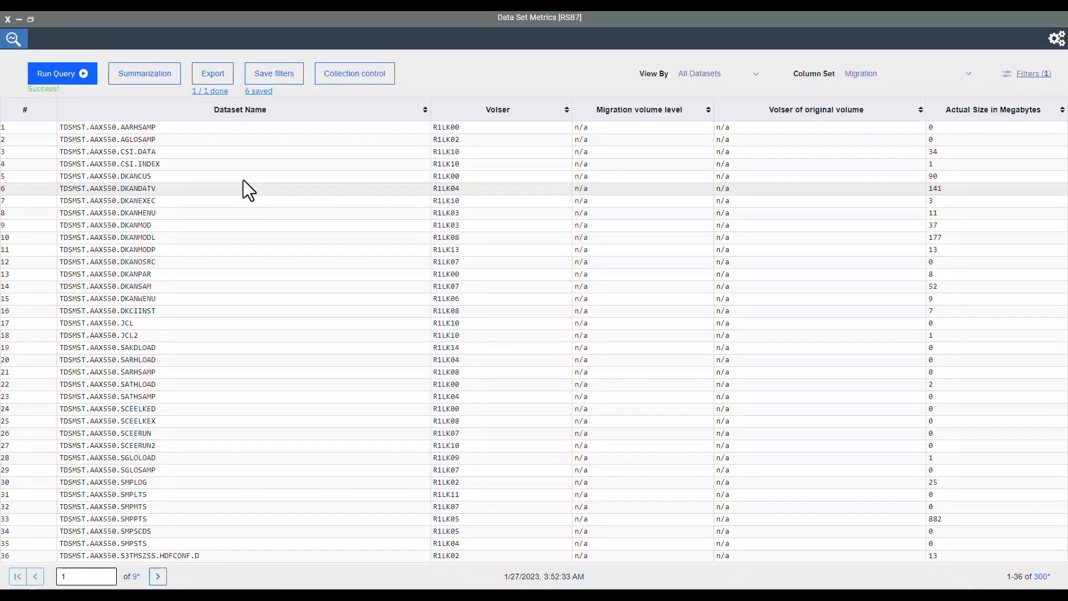
left_click(61, 75)
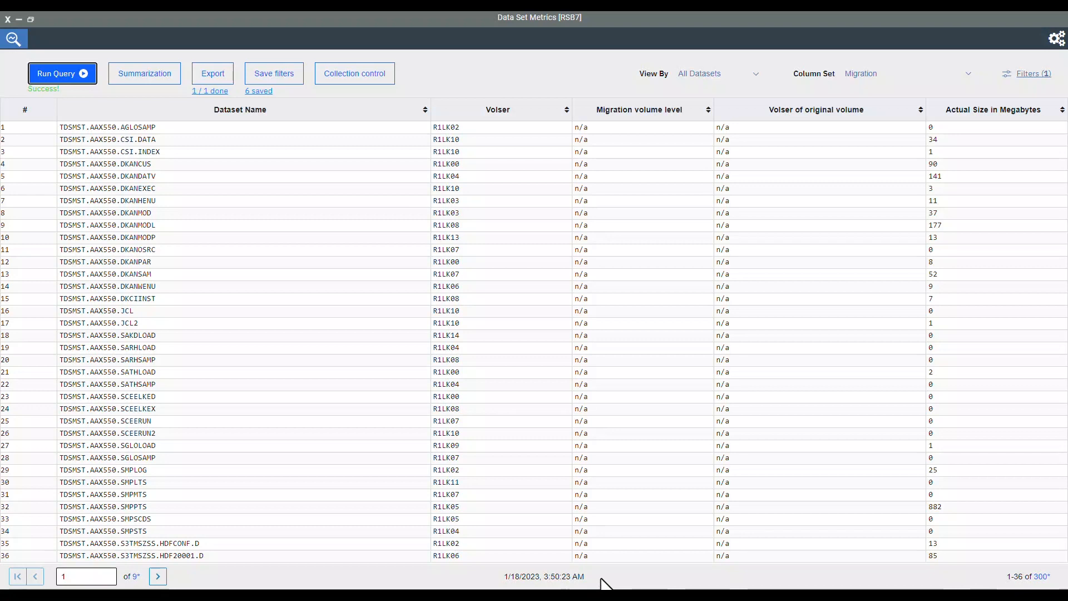
View the dataset actions available for a historical result, then select rows 19 and 17 together.
right_click(295, 442)
mouse_move(316, 445)
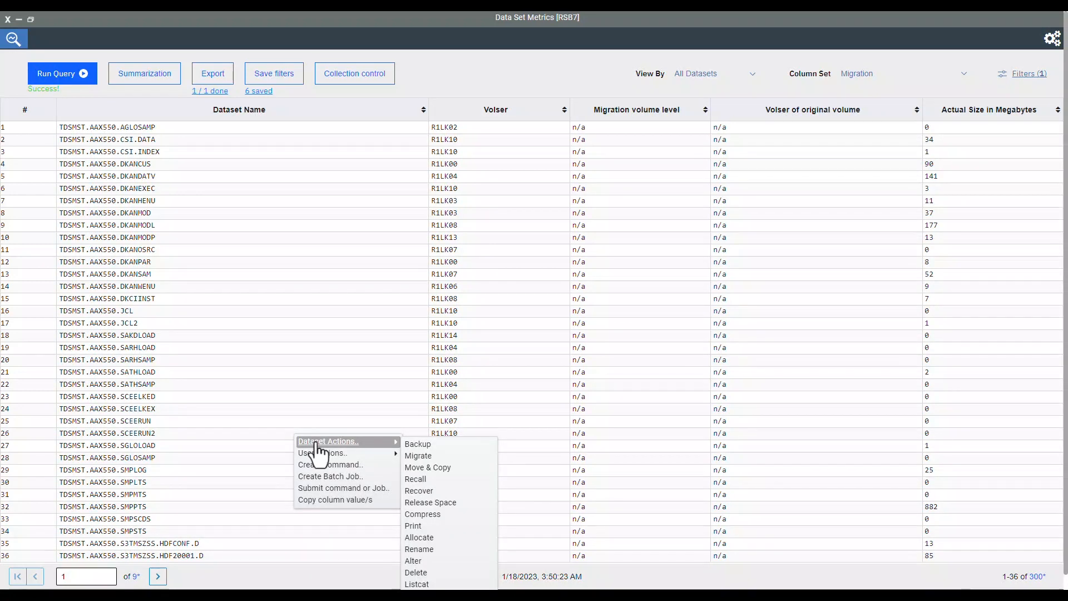
left_click(221, 347)
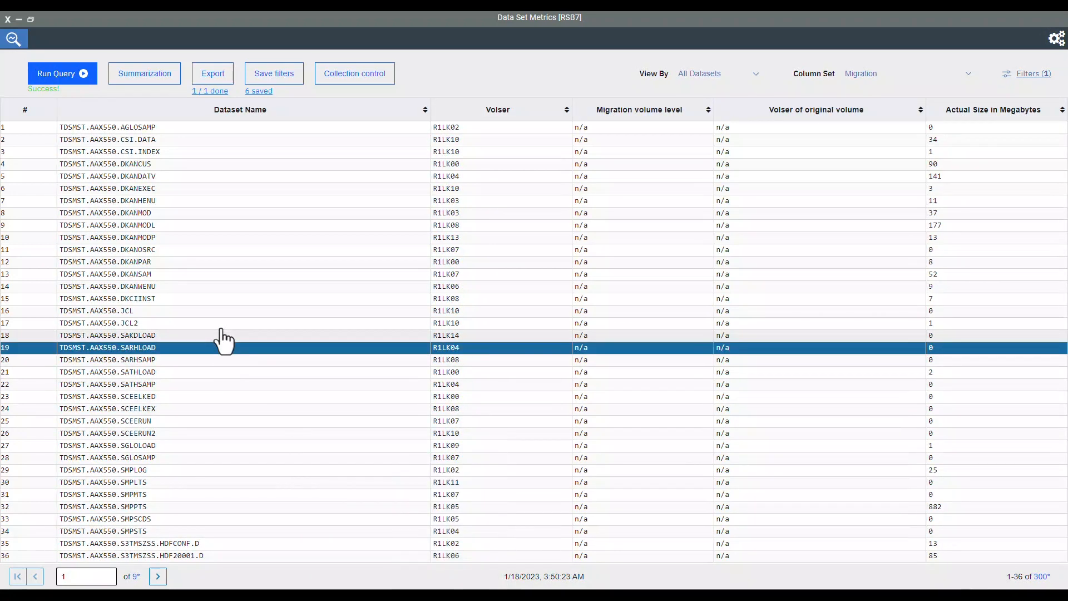
left_click(222, 326)
Clear the data source time in the History mode settings, apply the change and rerun the query.
left_click(1055, 38)
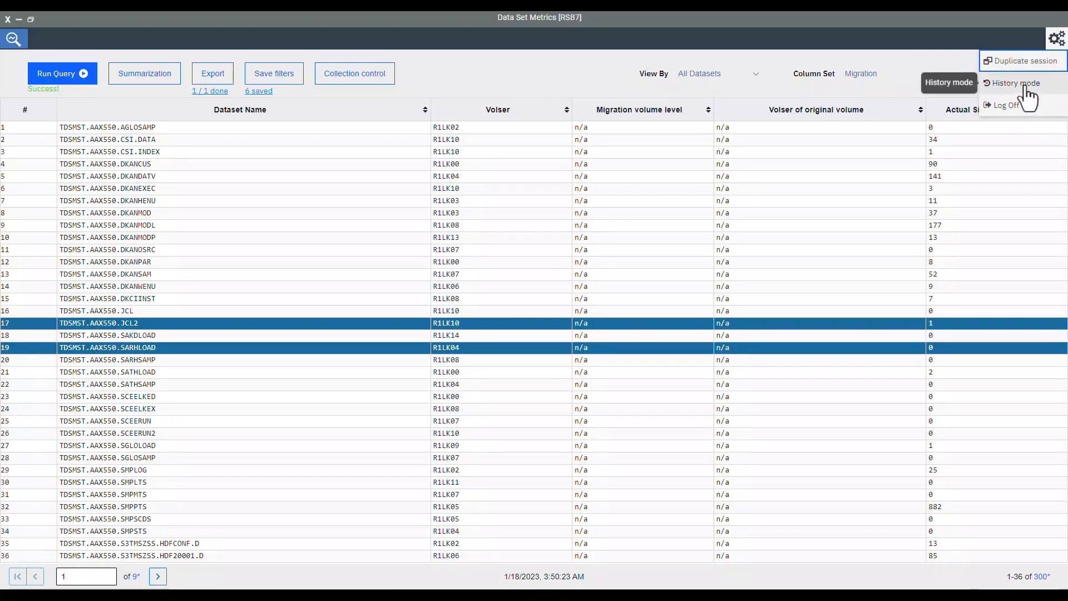
left_click(1016, 84)
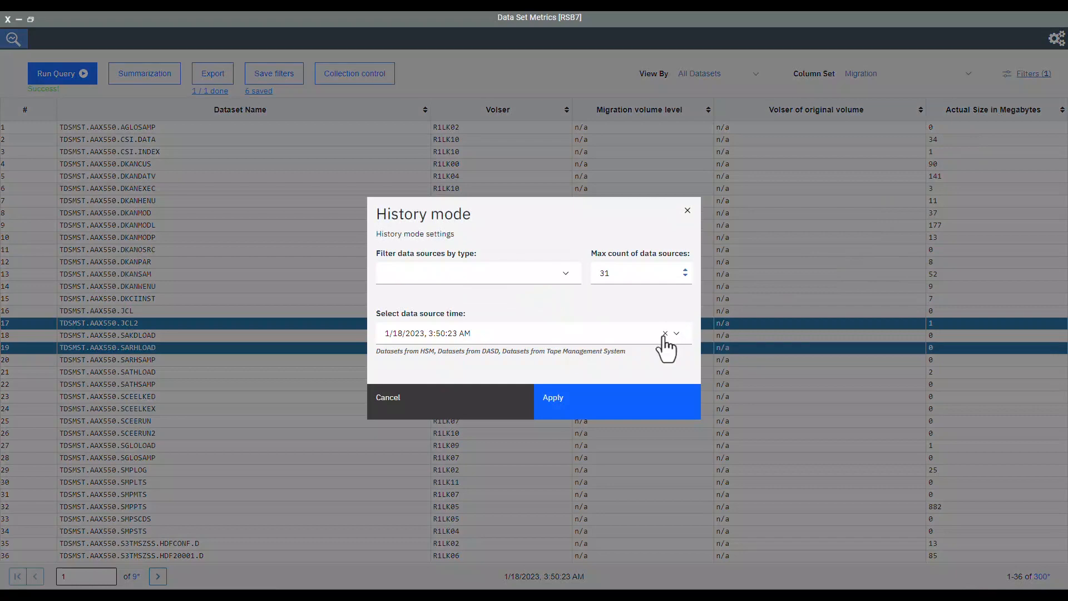
left_click(665, 333)
left_click(594, 400)
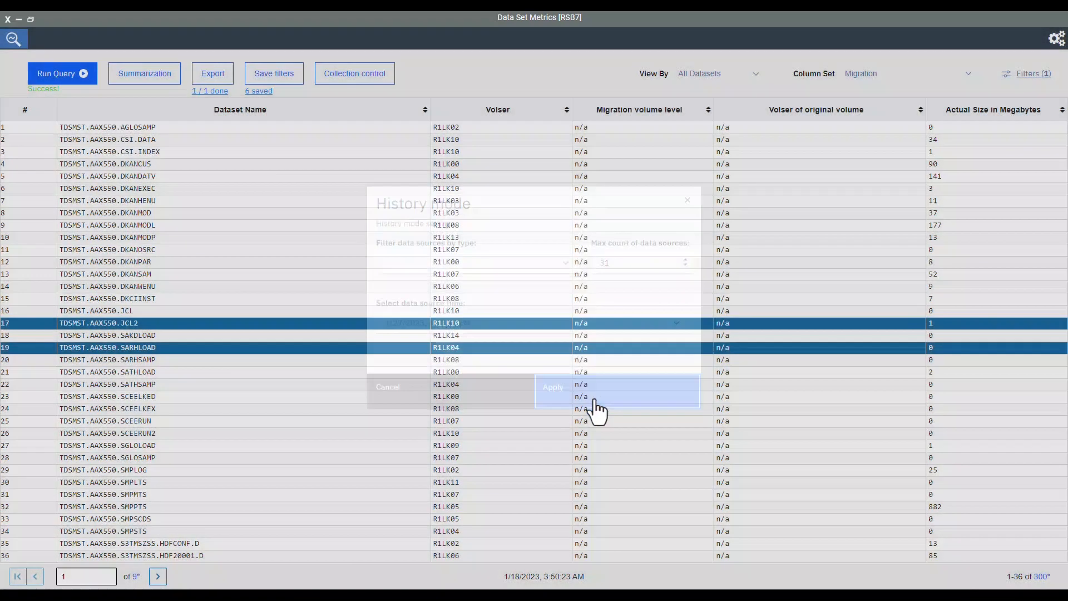
left_click(60, 80)
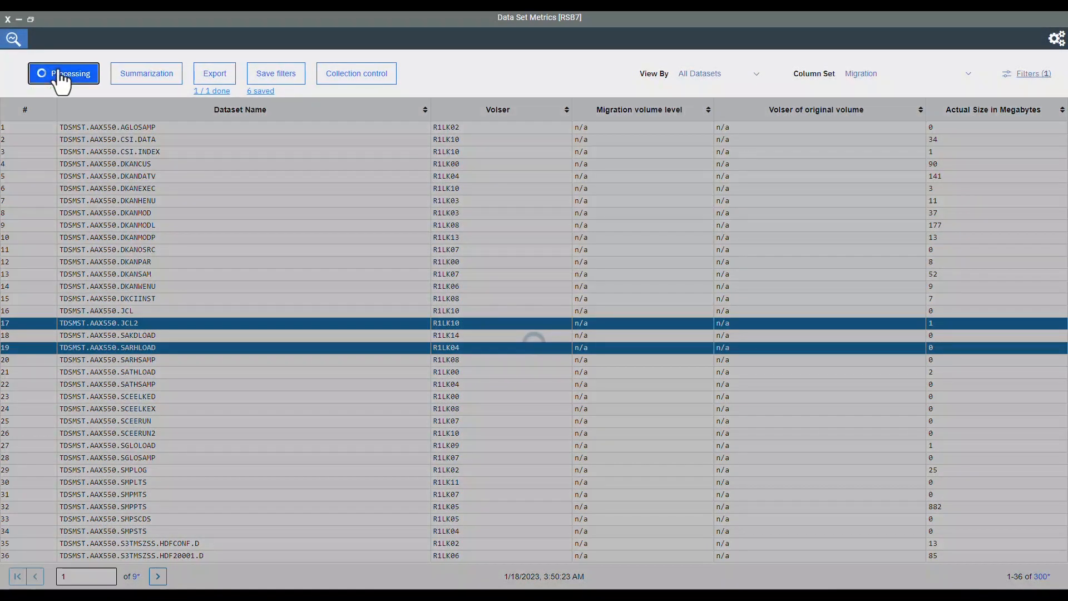